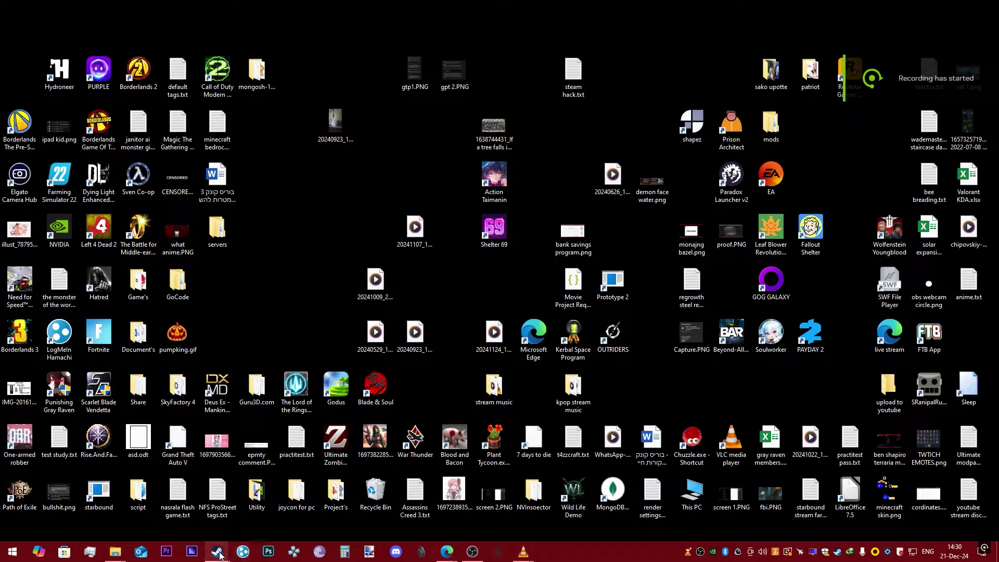
Open a new Microsoft Edge window from the desktop
{"action": "mouse_move", "coordinate": [219, 554]}
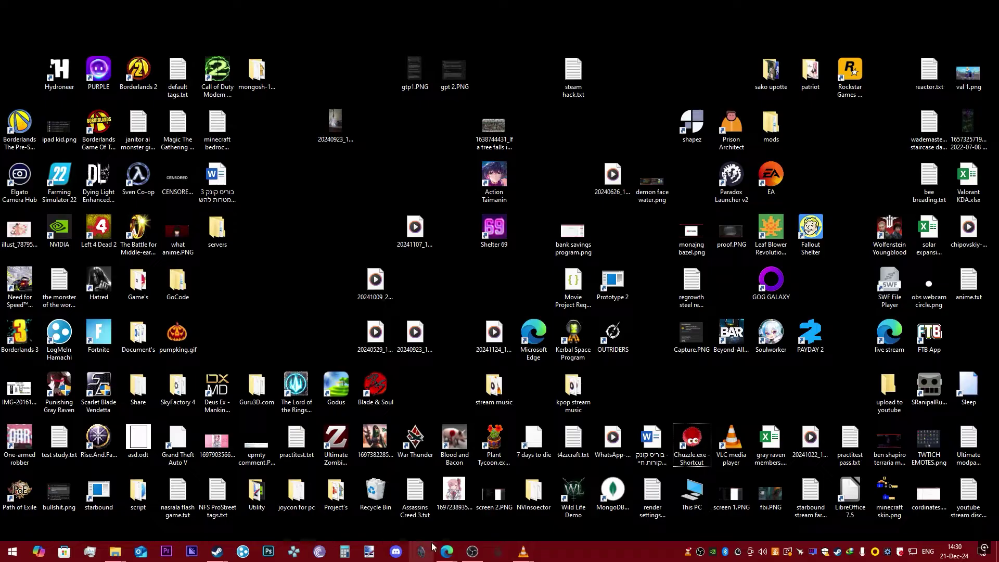
{"action": "right_click", "coordinate": [446, 551]}
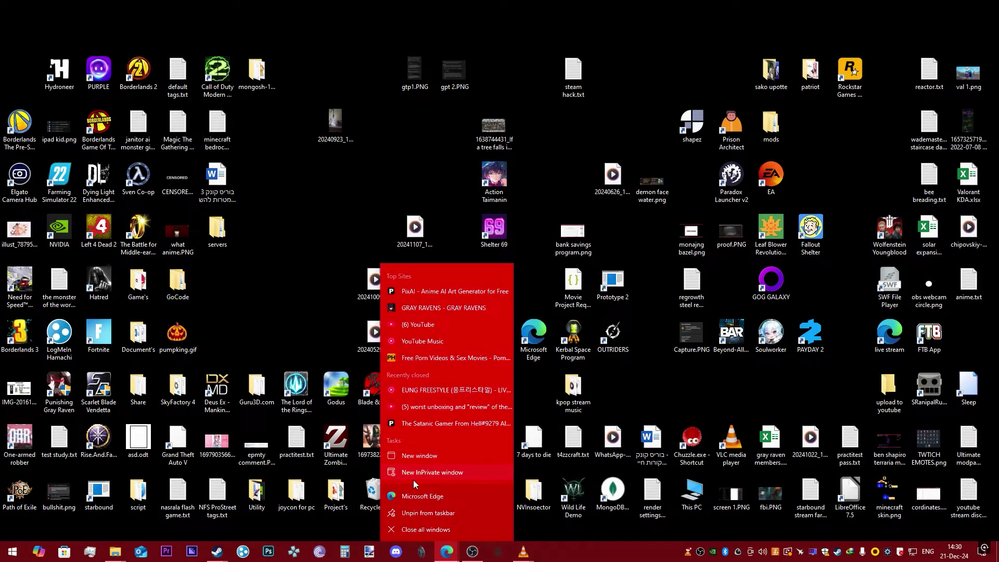
{"action": "left_click", "coordinate": [417, 455]}
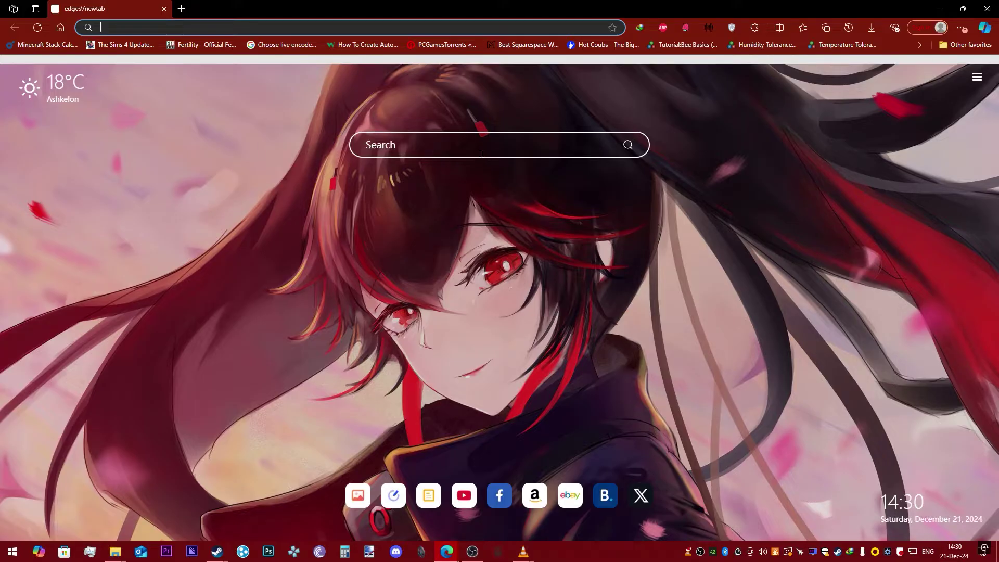
{"action": "left_click", "coordinate": [408, 178]}
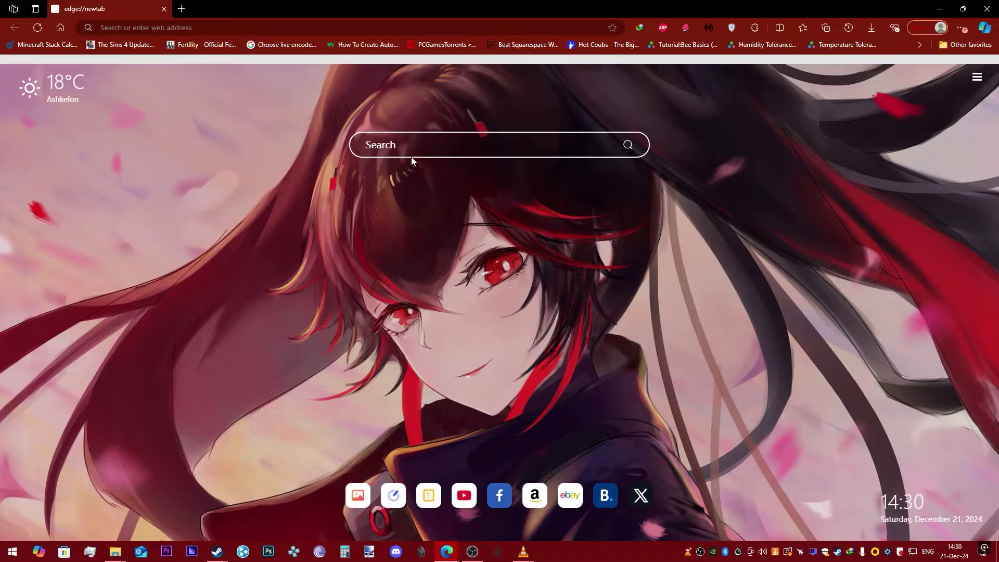
Check the VPN extension's power state and selected server location in its popup, then close the popup
{"action": "left_click", "coordinate": [732, 28]}
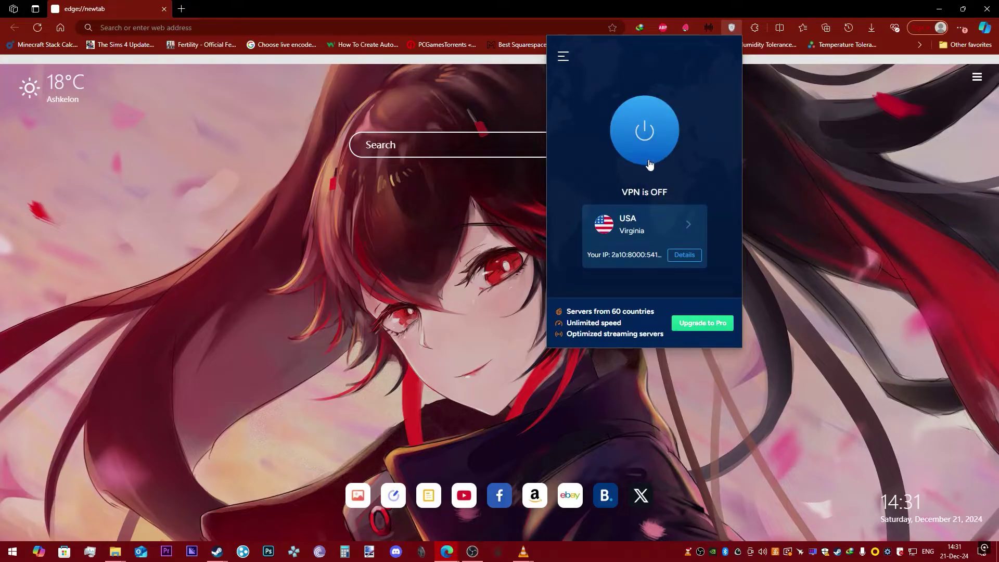
{"action": "left_click", "coordinate": [797, 136]}
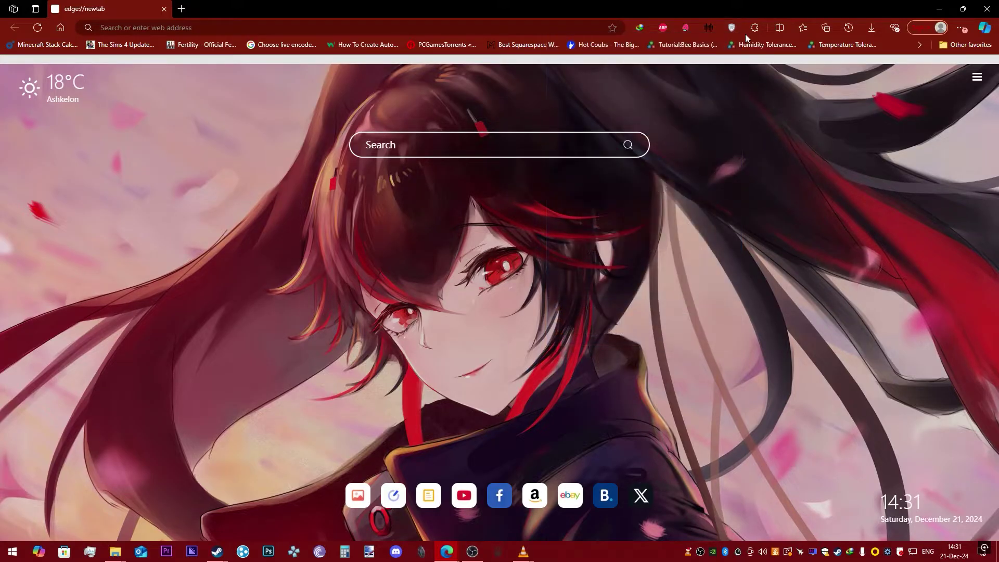
{"action": "left_click", "coordinate": [731, 29]}
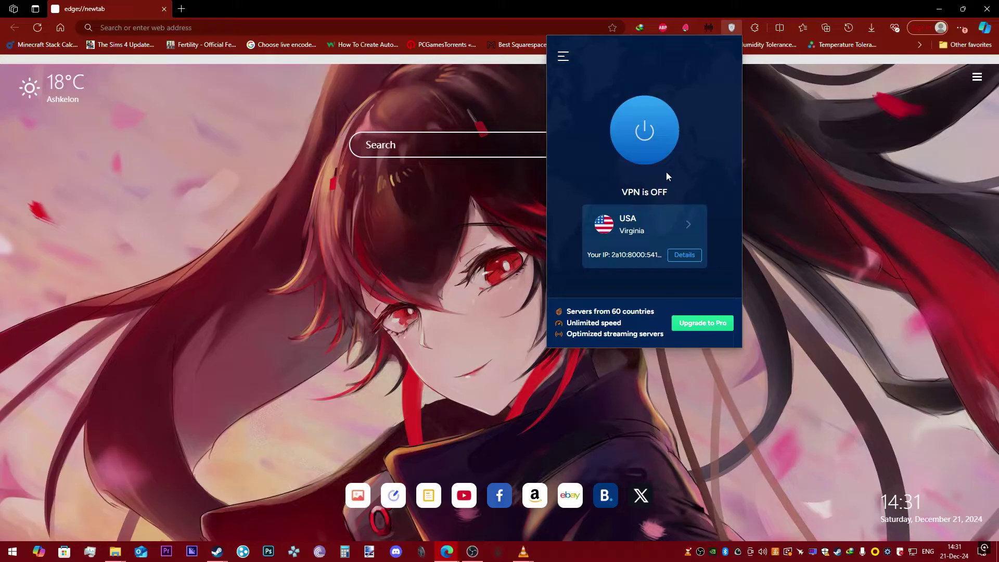
{"action": "left_click", "coordinate": [778, 158]}
Open the extension management page, search the Edge Add-ons store for "vpn", and close the store tab
{"action": "left_click", "coordinate": [750, 28]}
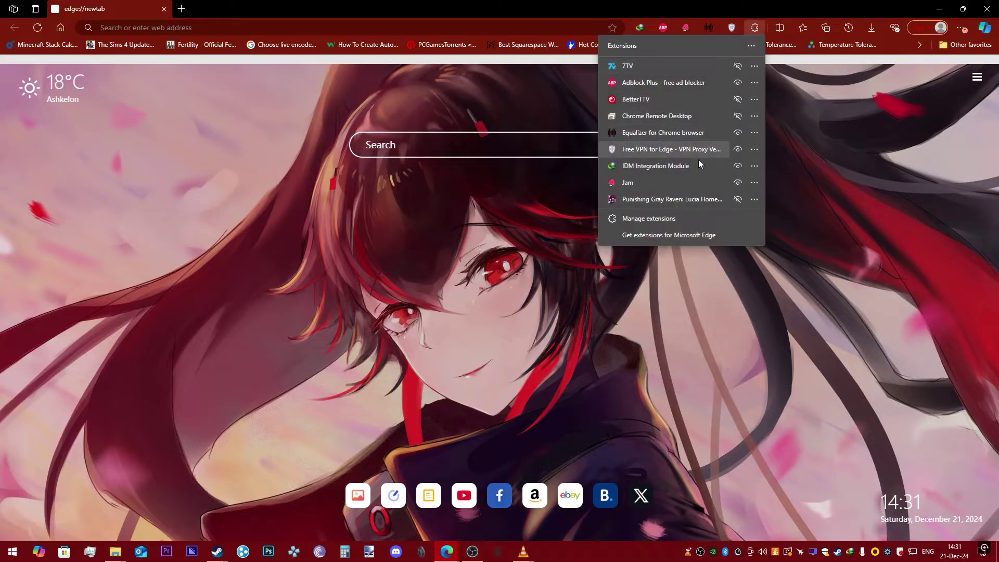
{"action": "left_click", "coordinate": [685, 220]}
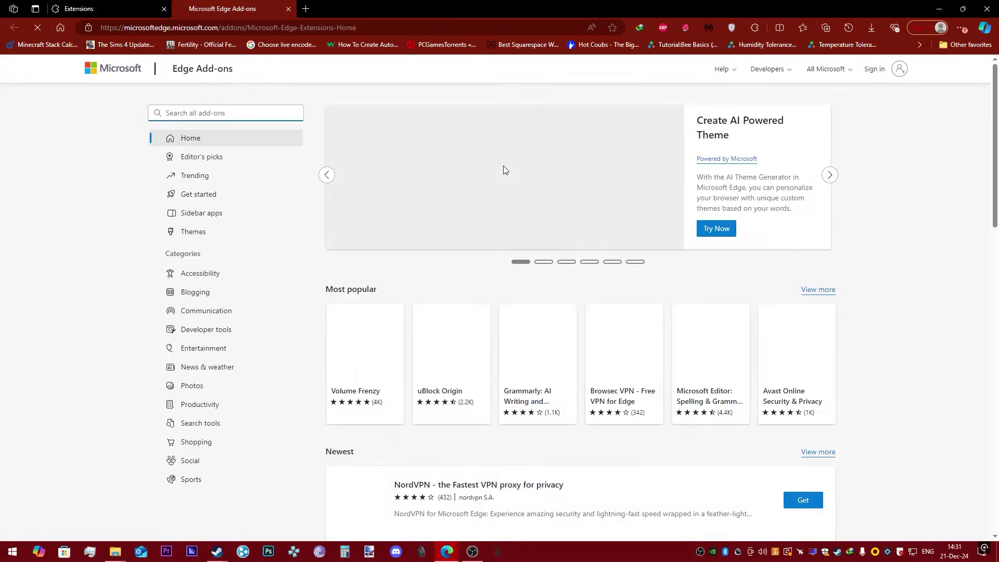
{"action": "left_click", "coordinate": [224, 111]}
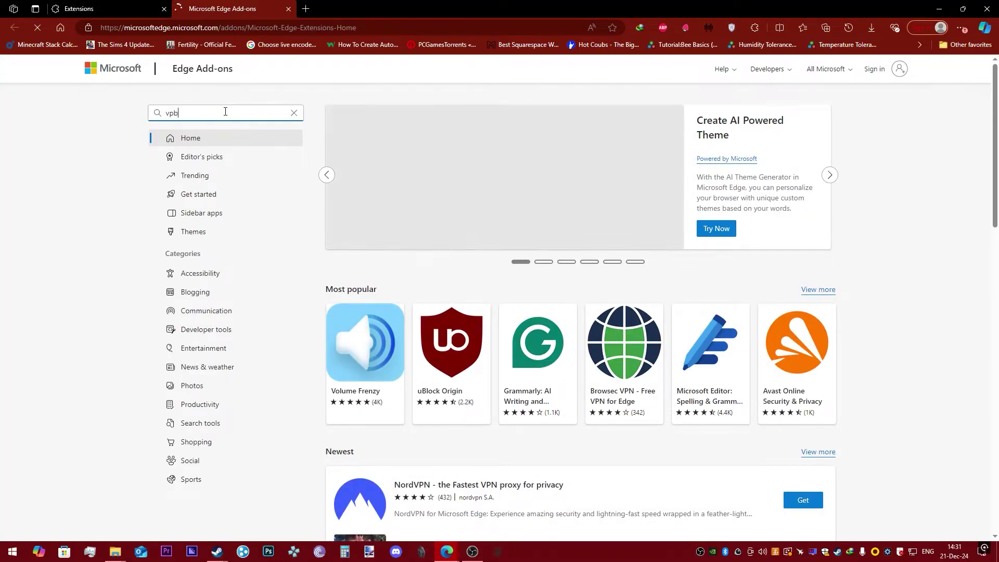
{"action": "type", "text": "vpn"}
{"action": "key", "text": "Return"}
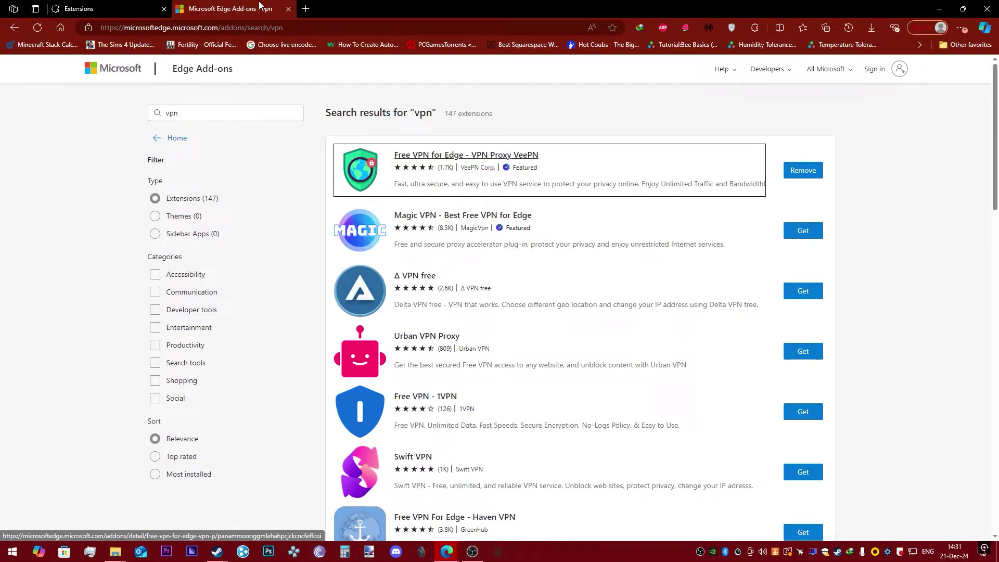
{"action": "left_click", "coordinate": [288, 10]}
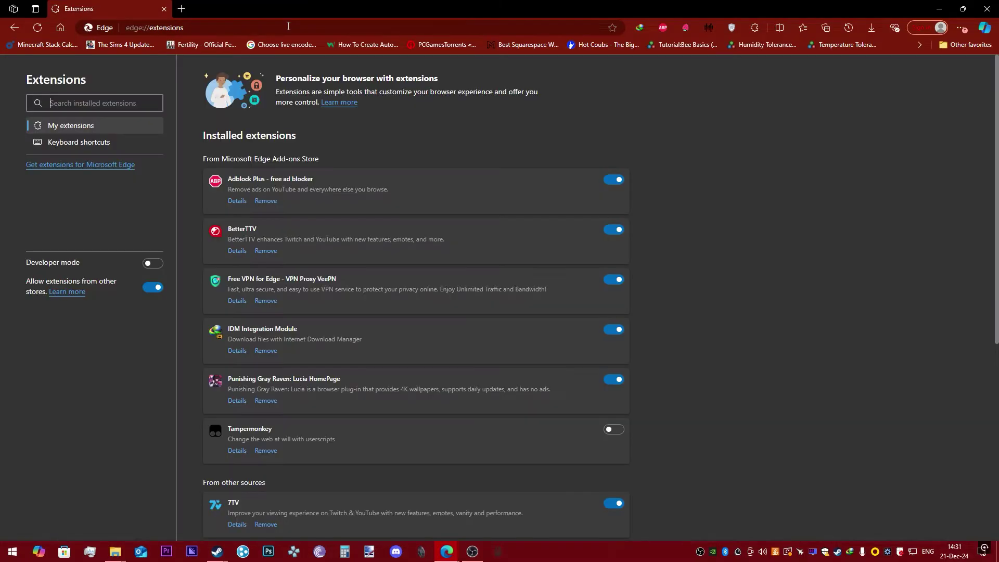
Try to load steam.com in the browser
{"action": "left_click", "coordinate": [230, 27]}
{"action": "type", "text": "steam.com"}
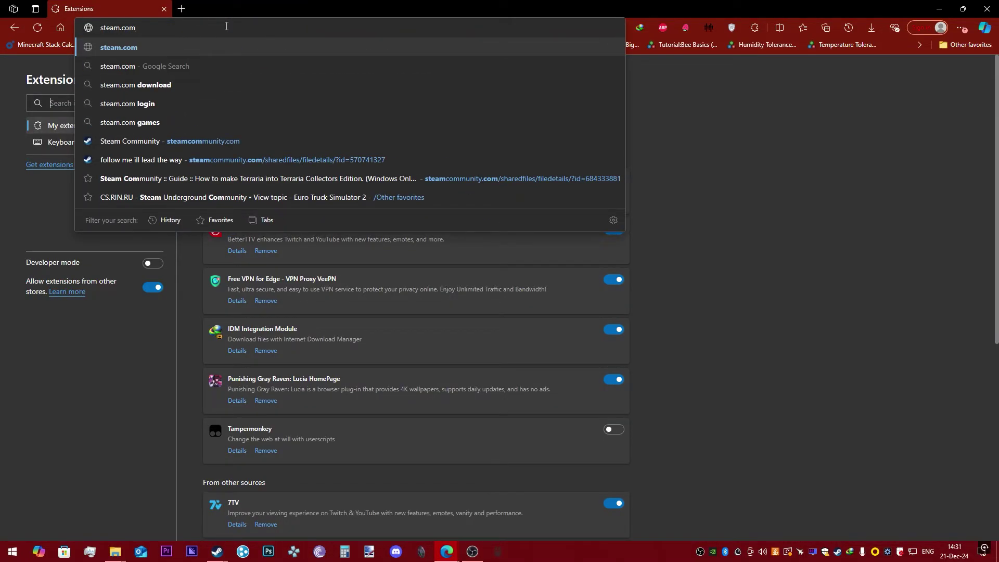
{"action": "key", "text": "Return"}
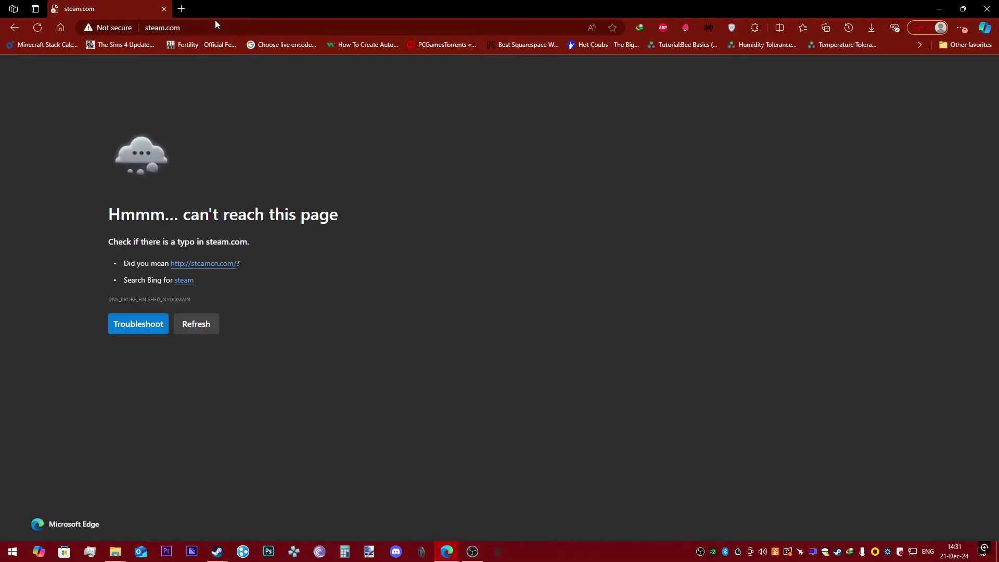
Open the Steam Community site and go from there to the Steam store's home page
{"action": "left_click", "coordinate": [222, 30]}
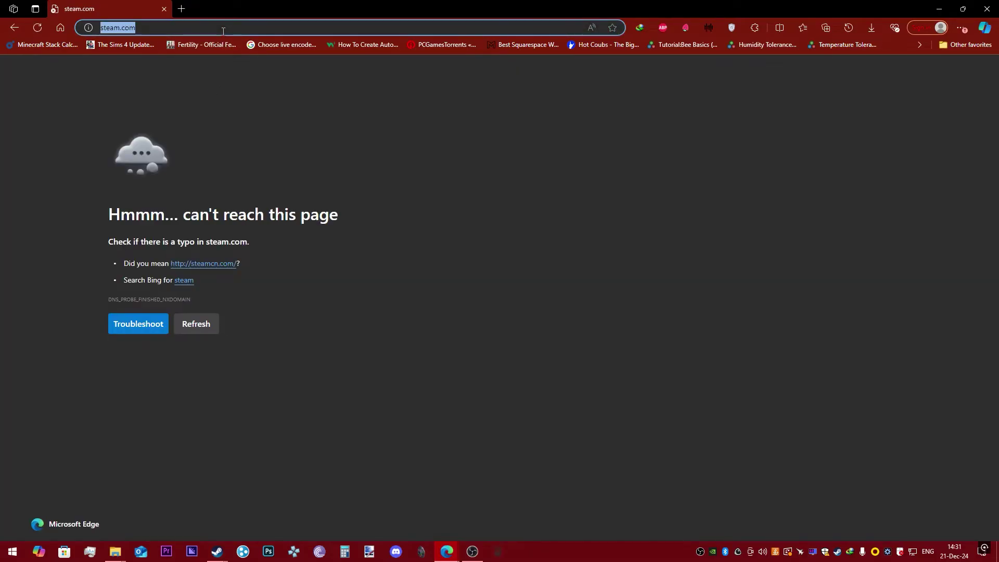
{"action": "type", "text": "steam"}
{"action": "key", "text": "Return"}
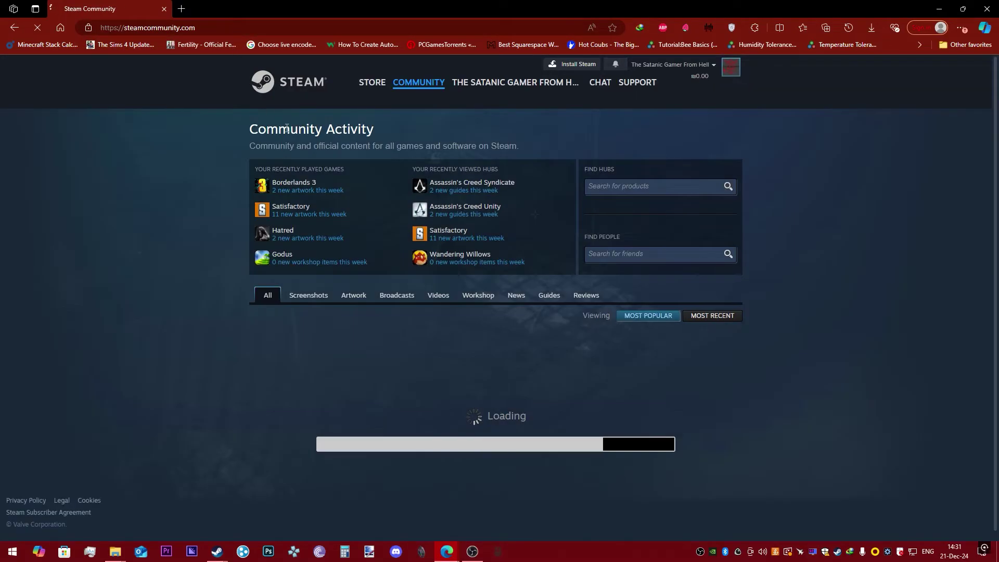
{"action": "mouse_move", "coordinate": [366, 91]}
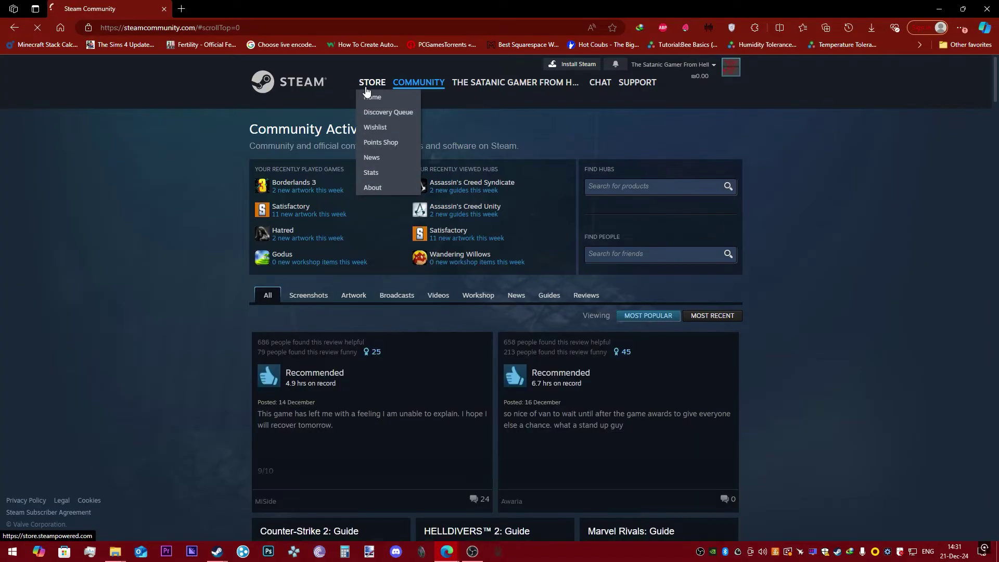
{"action": "left_click", "coordinate": [366, 88]}
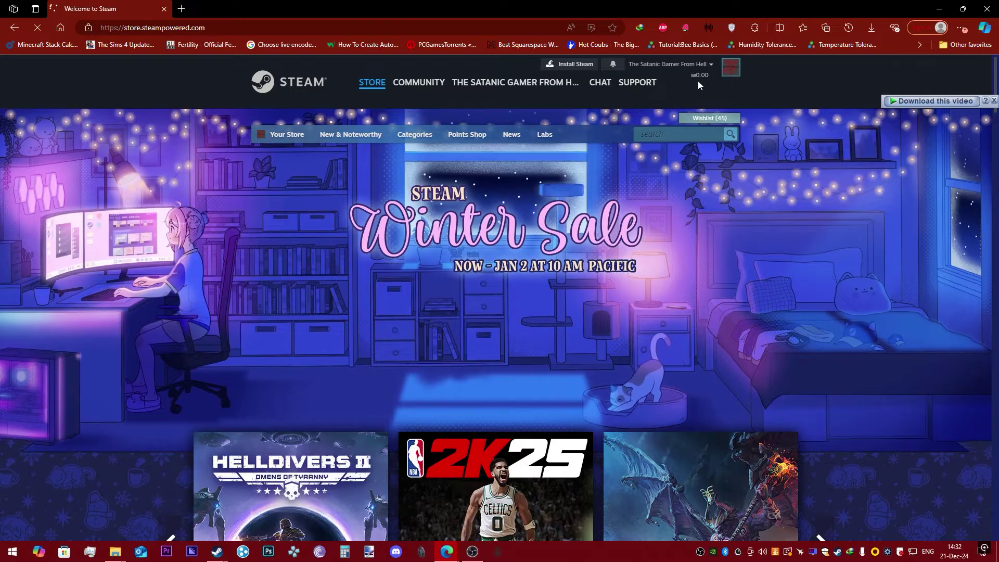
{"action": "scroll", "coordinate": [671, 158], "scroll_direction": "down", "scroll_amount": 5}
{"action": "scroll", "coordinate": [665, 157], "scroll_direction": "up", "scroll_amount": 5}
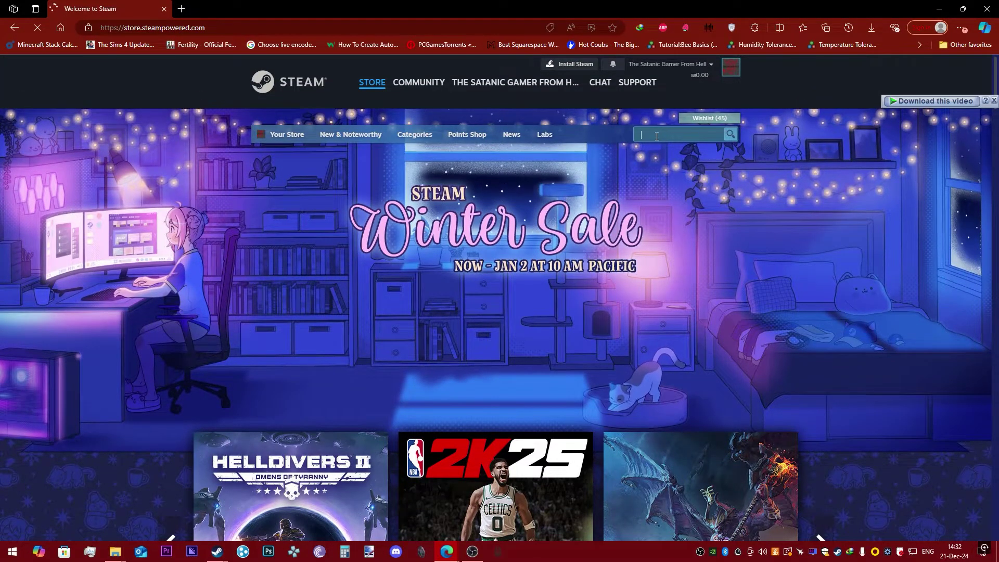
Open a second browser tab with a "black" query drafted in it, and return to the Steam store tab
{"action": "key", "text": "ctrl+t"}
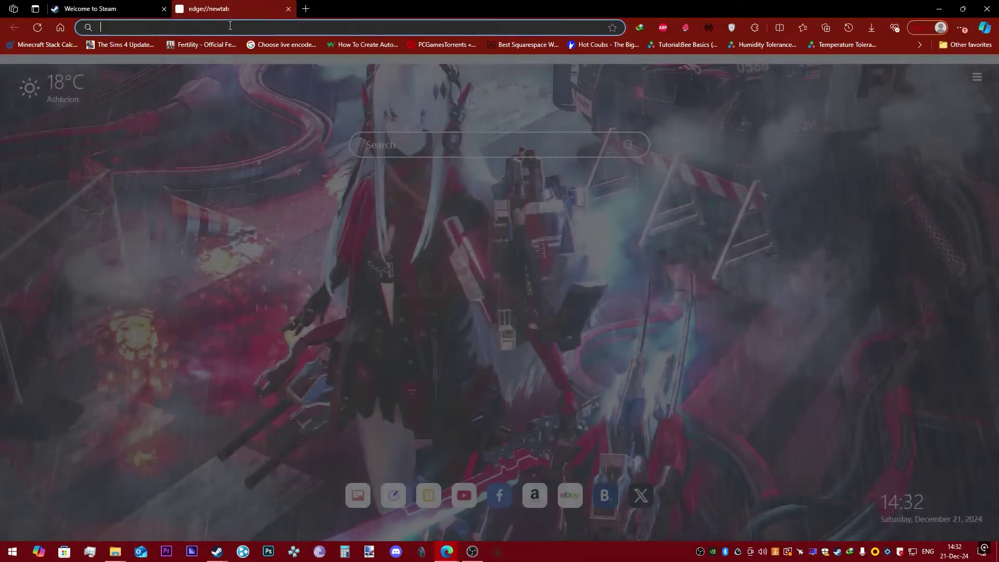
{"action": "type", "text": "black dessert"}
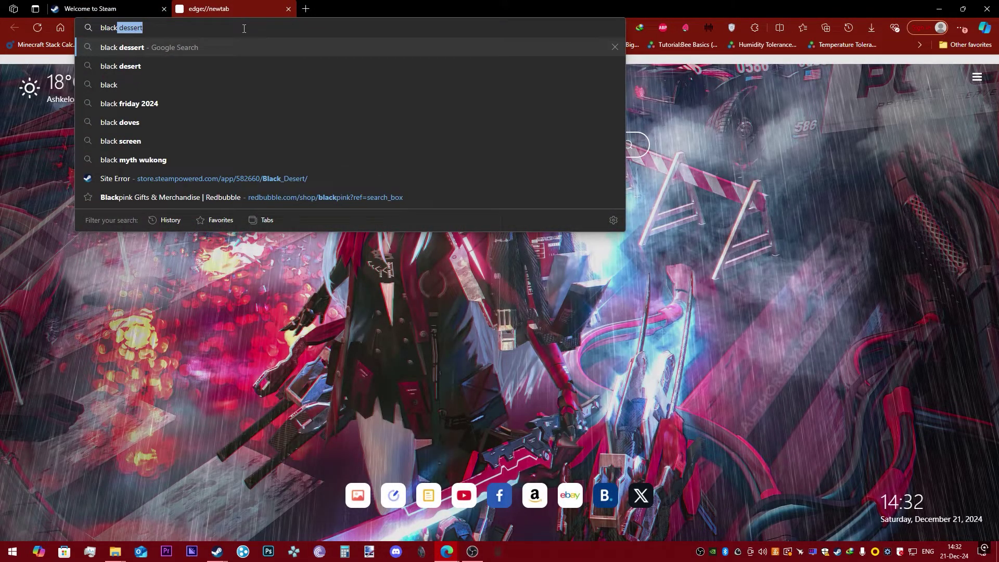
{"action": "left_click", "coordinate": [109, 8]}
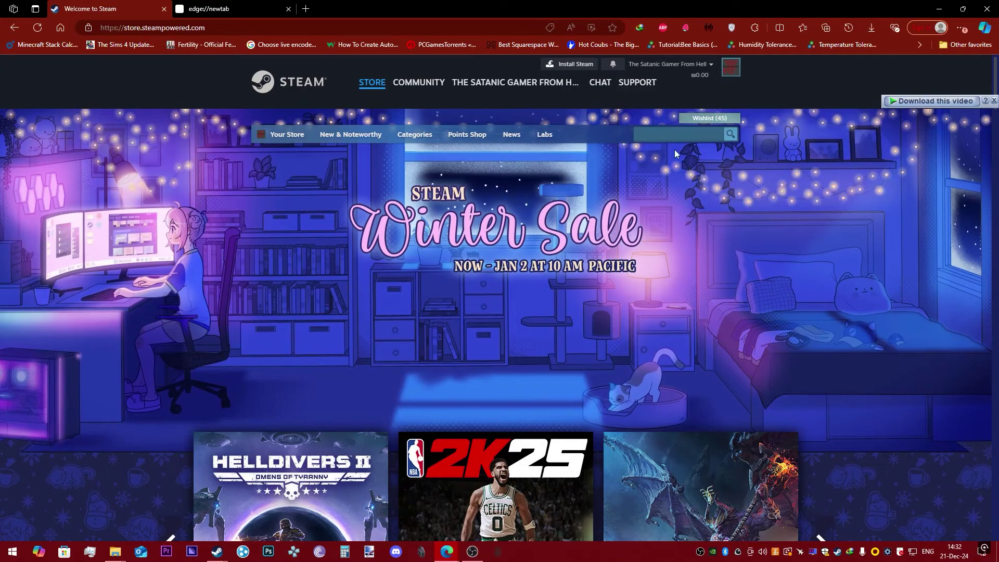
Look up "black dessert" in the Steam store search and clear the query
{"action": "left_click", "coordinate": [673, 136]}
{"action": "type", "text": "black"}
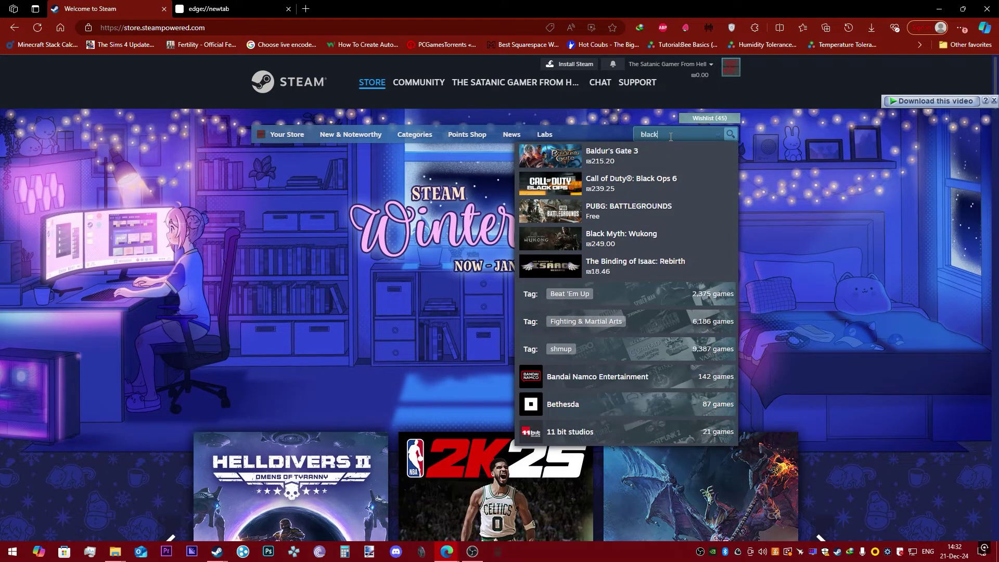
{"action": "type", "text": " desser"}
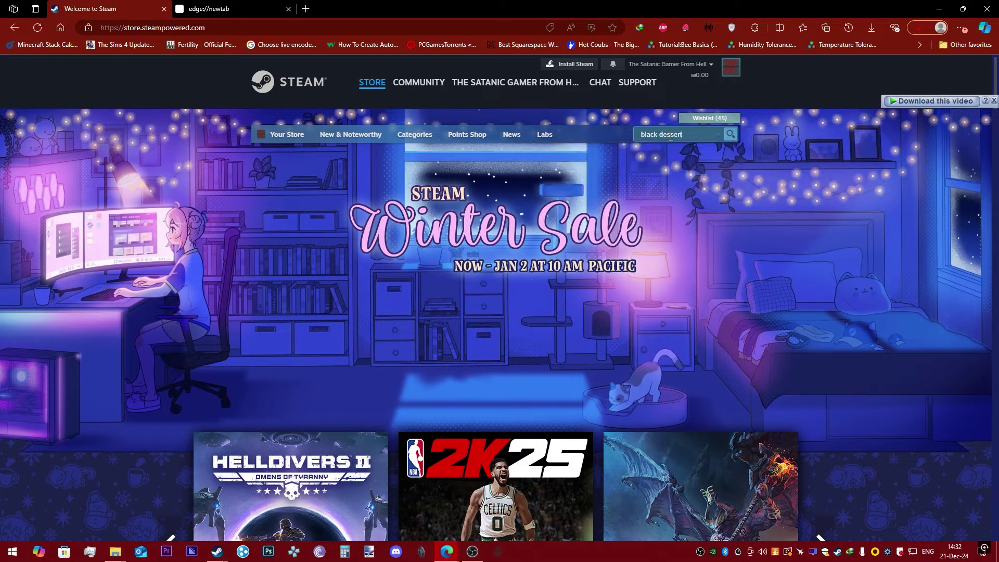
{"action": "type", "text": "t"}
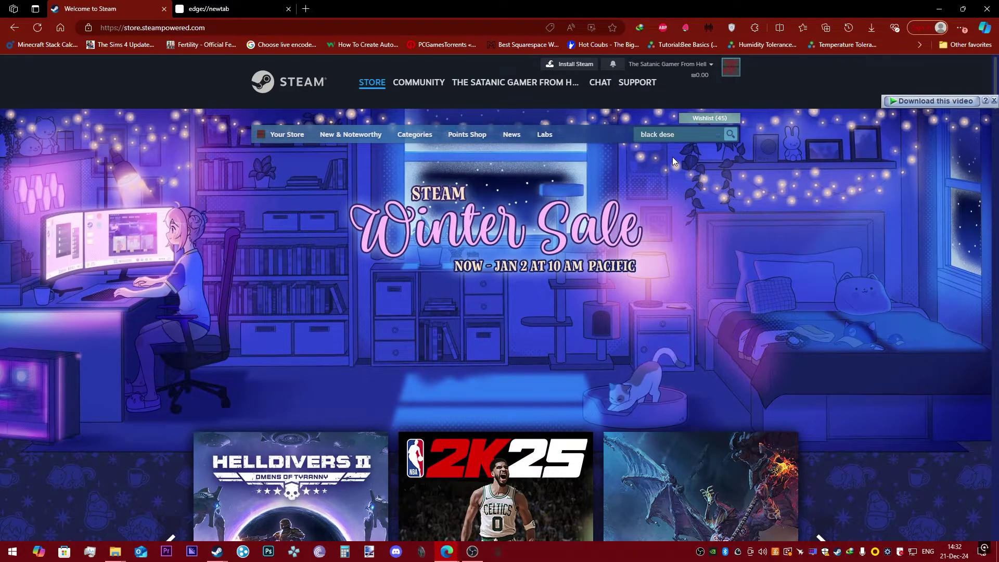
{"action": "key", "text": "BackSpace"}
{"action": "key", "text": "BackSpace"}
{"action": "key", "text": "BackSpace"}
{"action": "key", "text": "BackSpace"}
{"action": "key", "text": "BackSpace"}
{"action": "key", "text": "BackSpace"}
{"action": "key", "text": "BackSpace"}
{"action": "key", "text": "BackSpace"}
{"action": "key", "text": "BackSpace"}
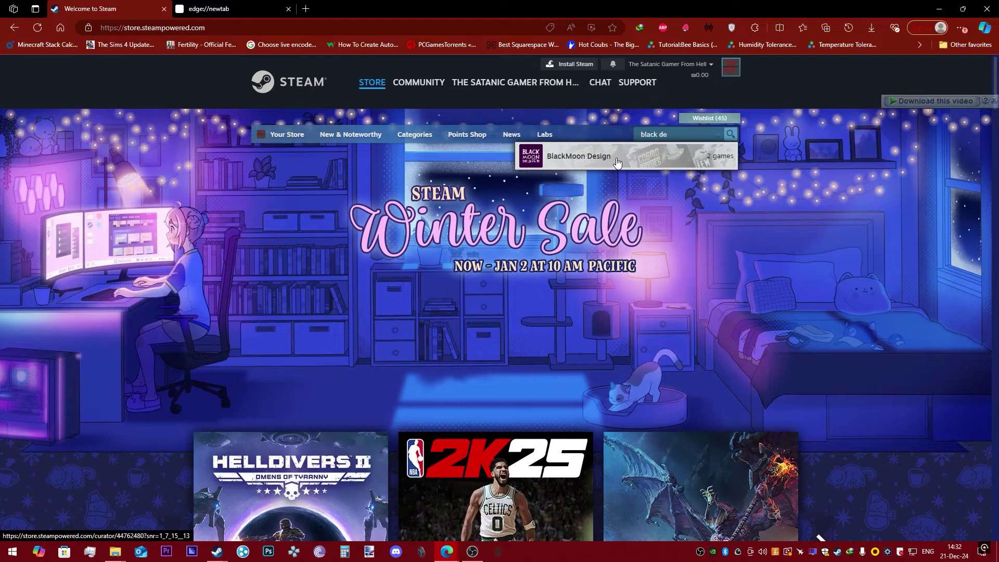
{"action": "key", "text": "BackSpace"}
{"action": "key", "text": "BackSpace"}
{"action": "key", "text": "BackSpace"}
Search the Steam store for "wolfenstien", switch to the suggested spelling "wolfenstein", and browse the matching titles
{"action": "type", "text": "wolfen"}
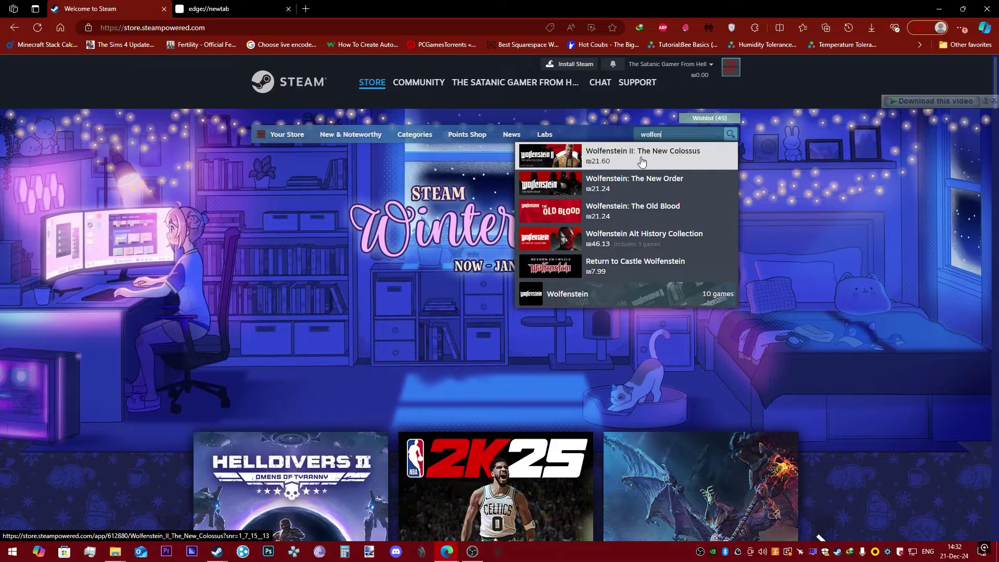
{"action": "scroll", "coordinate": [645, 208], "scroll_direction": "down", "scroll_amount": 1}
{"action": "scroll", "coordinate": [645, 208], "scroll_direction": "up", "scroll_amount": 1}
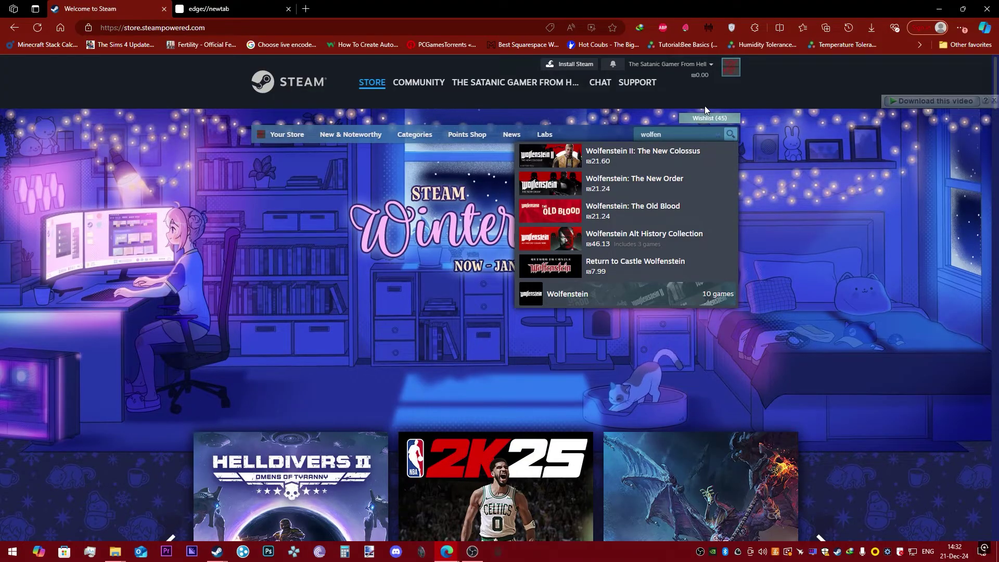
{"action": "type", "text": "stien"}
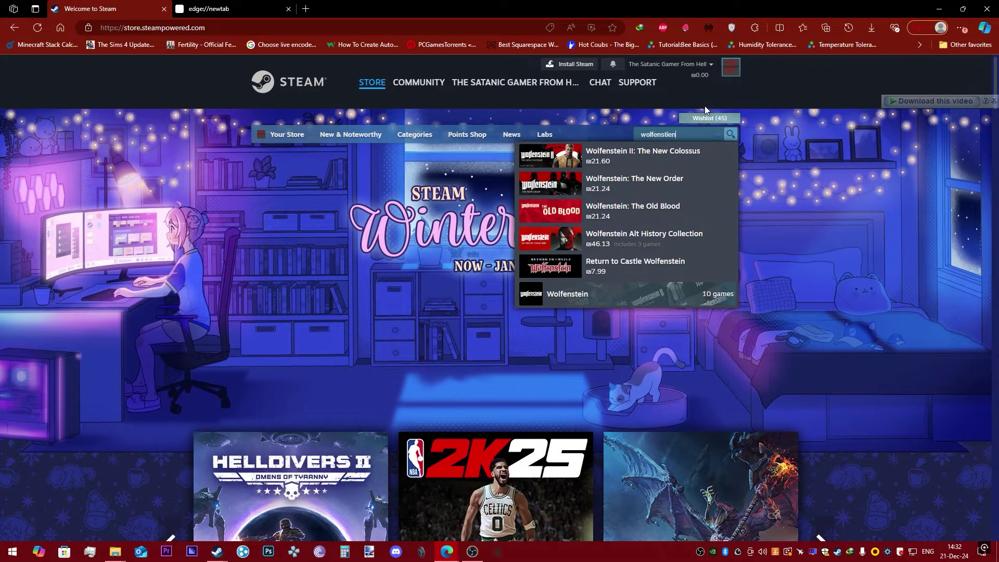
{"action": "key", "text": "Return"}
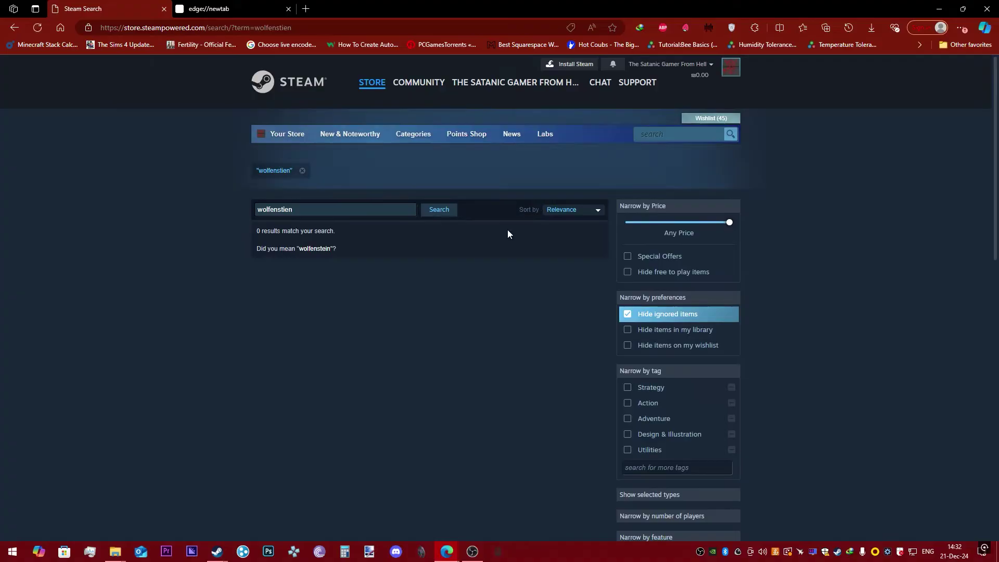
{"action": "double_click", "coordinate": [315, 248]}
{"action": "left_click", "coordinate": [313, 250]}
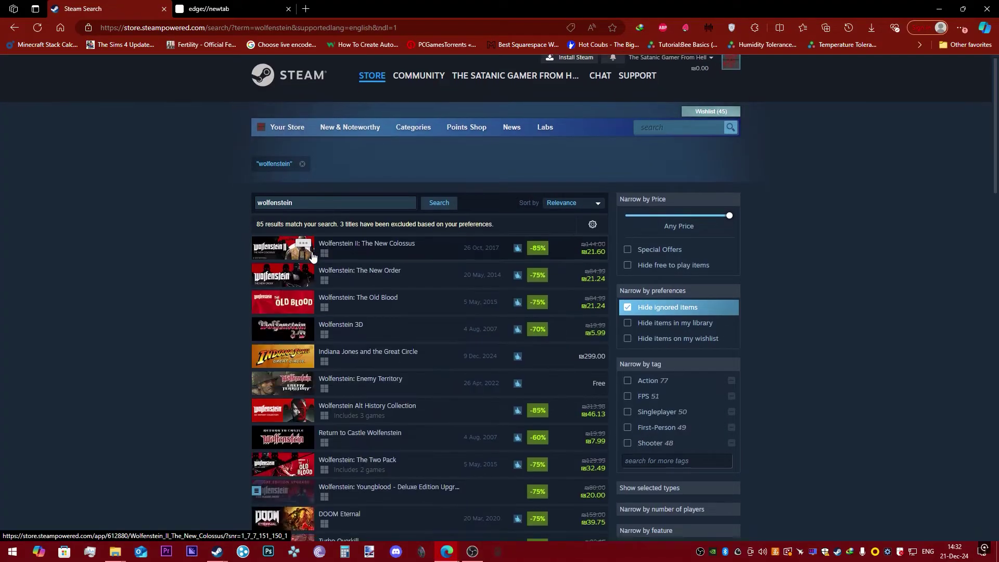
{"action": "scroll", "coordinate": [323, 244], "scroll_direction": "down", "scroll_amount": 2}
{"action": "scroll", "coordinate": [406, 333], "scroll_direction": "down", "scroll_amount": 2}
{"action": "scroll", "coordinate": [462, 363], "scroll_direction": "up", "scroll_amount": 5}
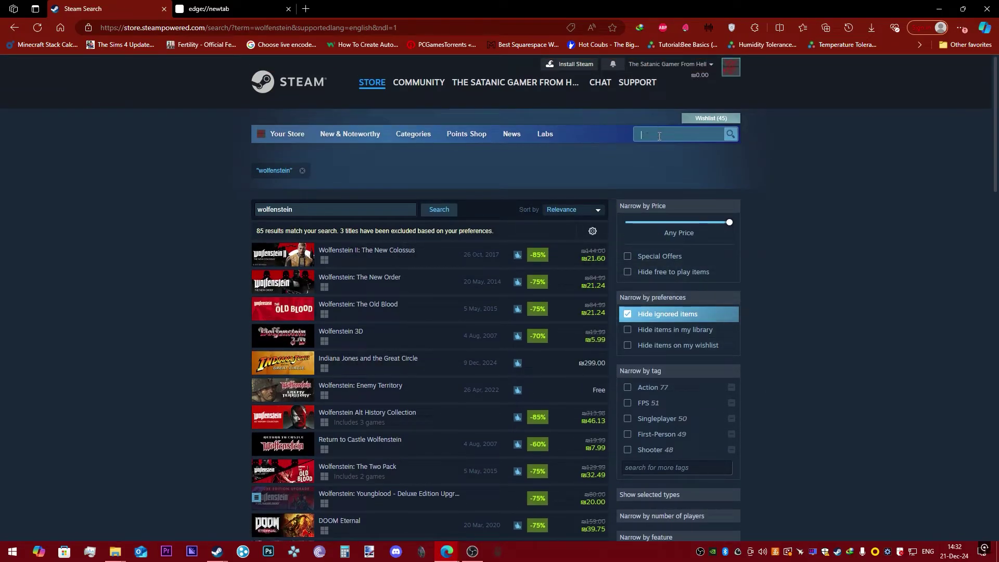
Run a Google search for "black dessert" in the second browser tab
{"action": "left_click", "coordinate": [234, 8]}
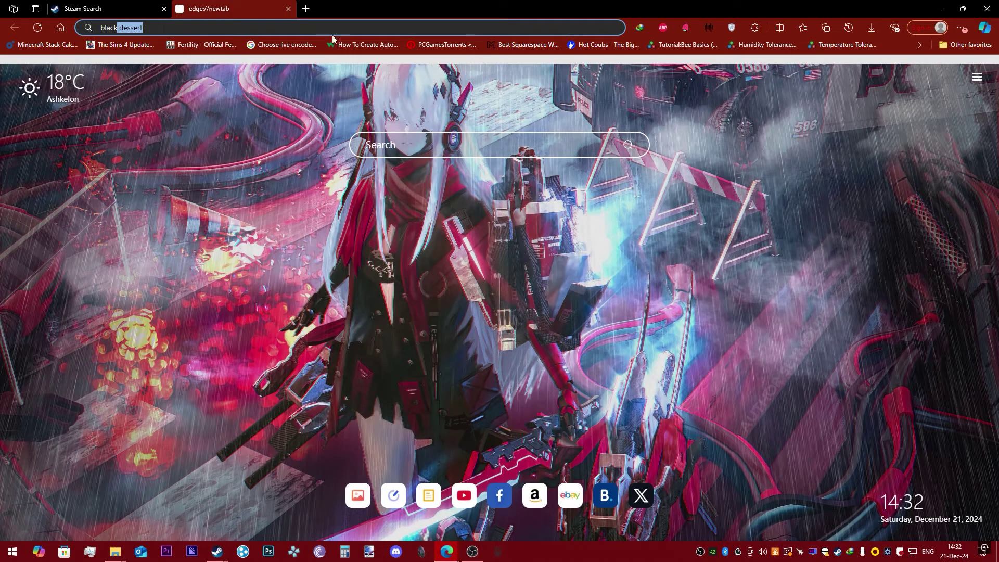
{"action": "type", "text": "black"}
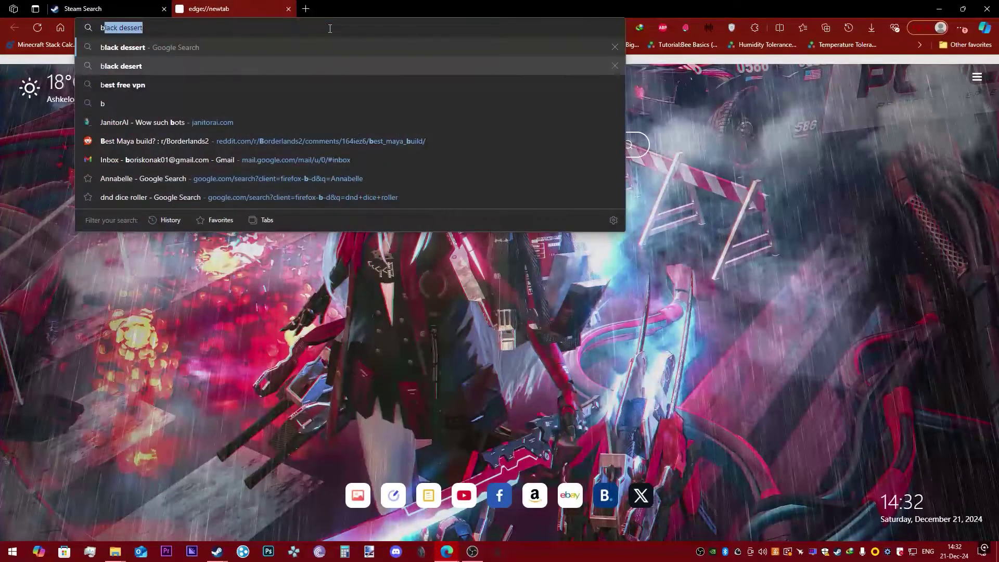
{"action": "key", "text": "Return"}
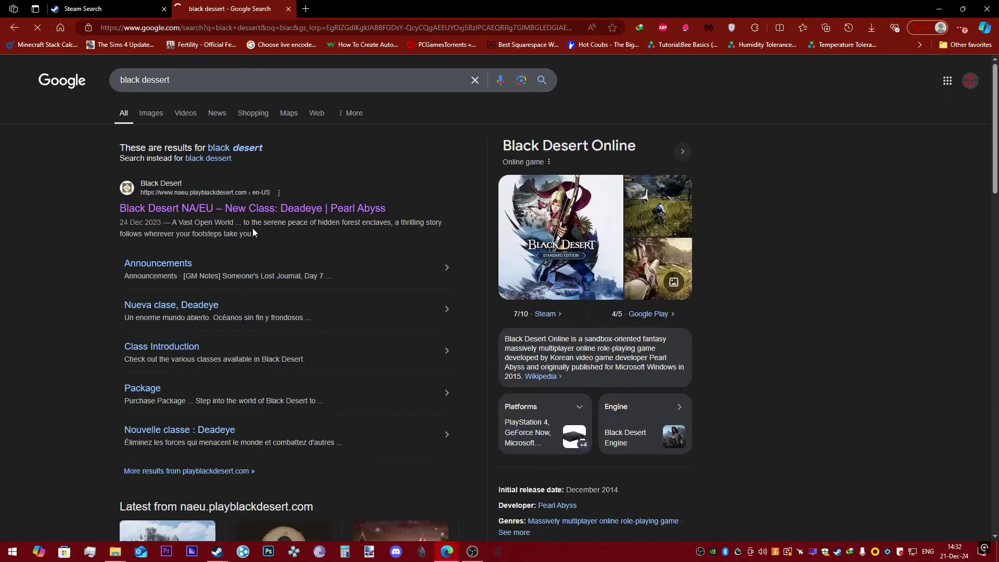
Open the Steam store result for Black Desert from the Google results
{"action": "scroll", "coordinate": [252, 228], "scroll_direction": "down", "scroll_amount": 8}
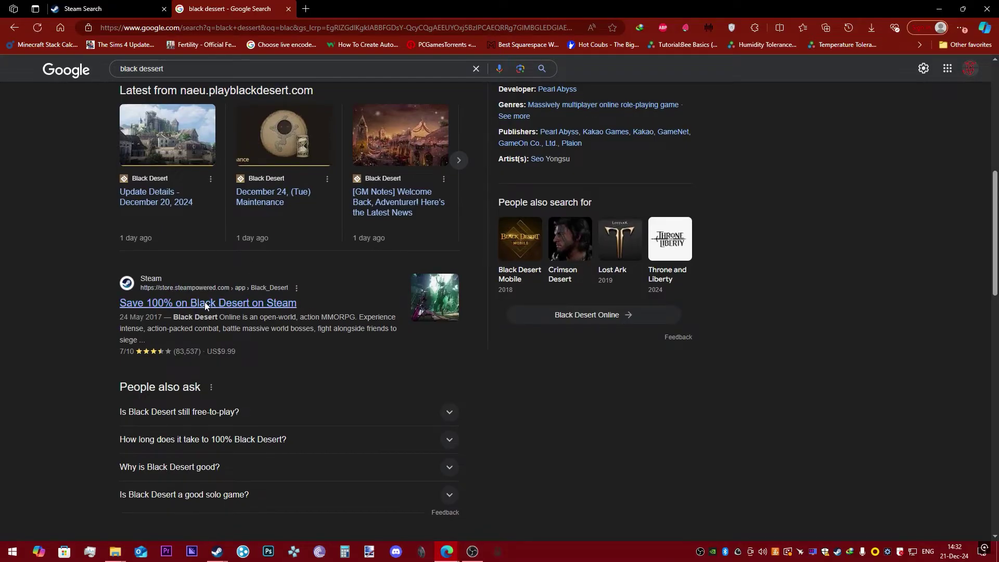
{"action": "left_click", "coordinate": [206, 302]}
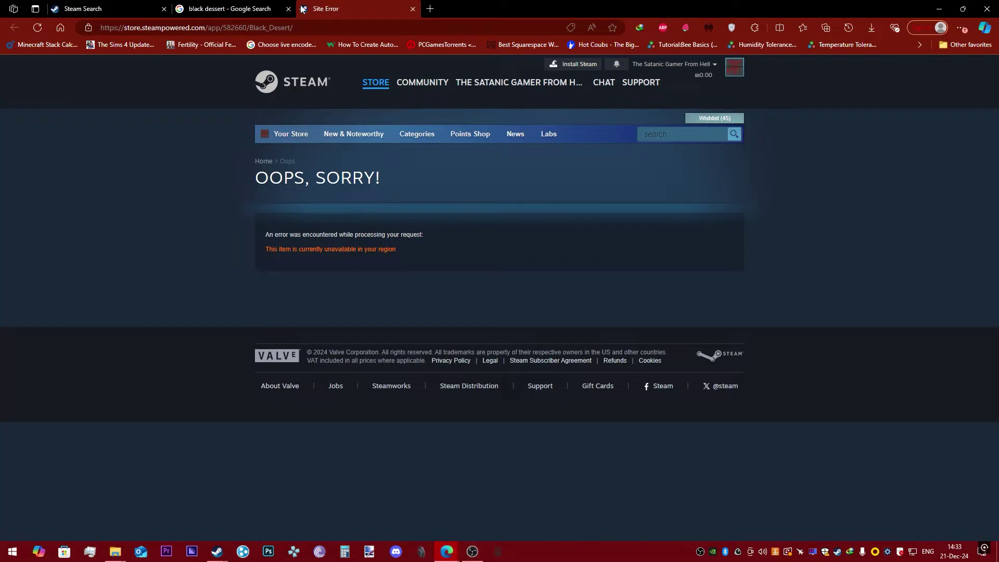
Close the Google search and Black Desert tabs, and go to the Steam store home page
{"action": "left_click", "coordinate": [286, 13]}
{"action": "left_click", "coordinate": [288, 8]}
{"action": "left_click", "coordinate": [287, 9]}
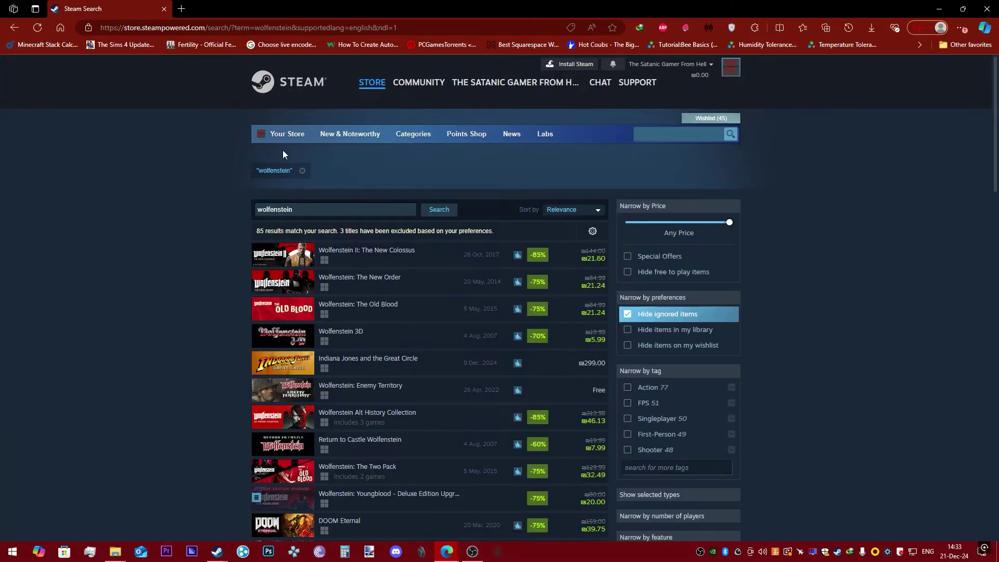
{"action": "left_click_drag", "start_coordinate": [294, 133], "coordinate": [295, 133]}
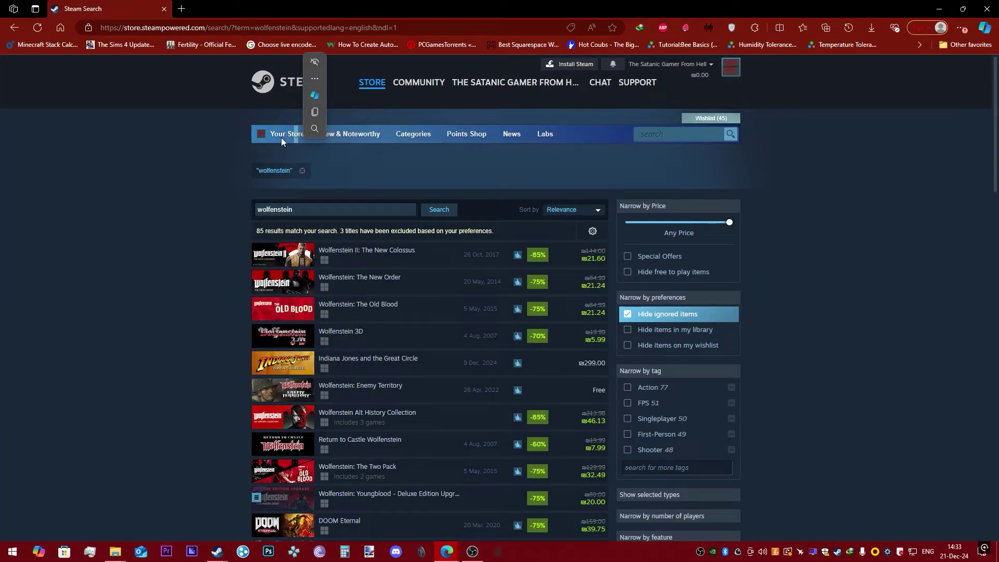
{"action": "left_click", "coordinate": [281, 140]}
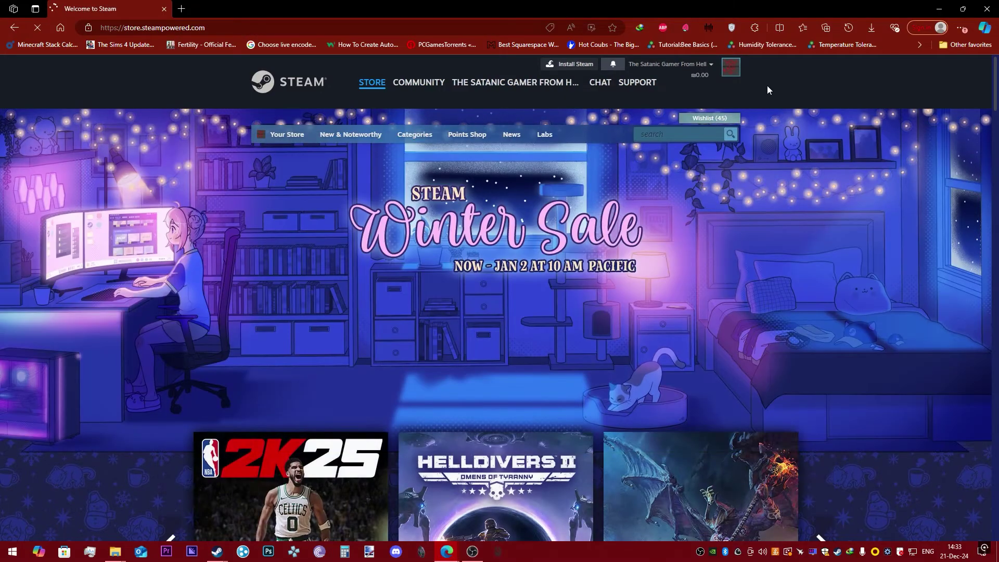
Turn on the VPN extension with the USA, Virginia location, turn it off again, and dismiss the extension
{"action": "left_click", "coordinate": [731, 28]}
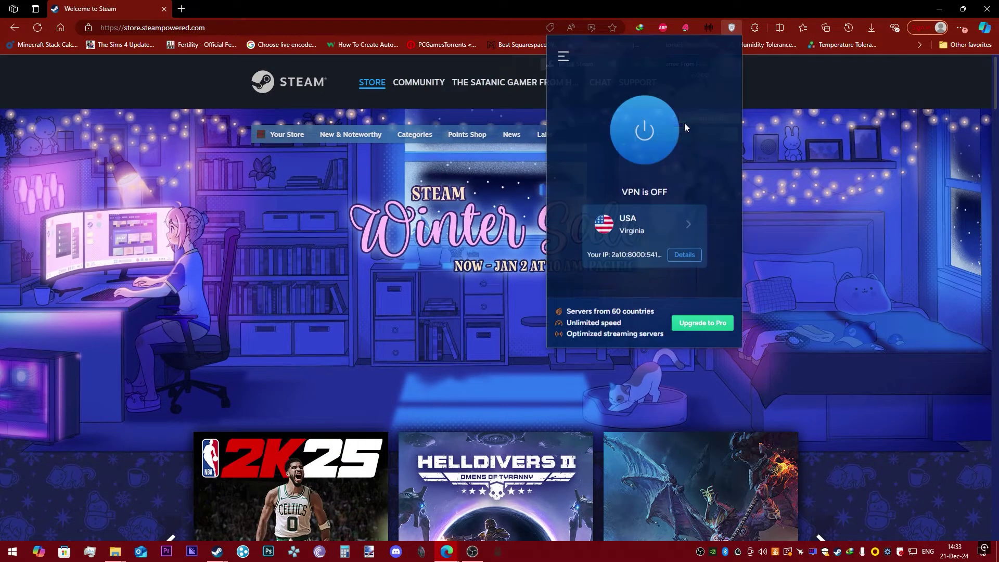
{"action": "left_click", "coordinate": [633, 151]}
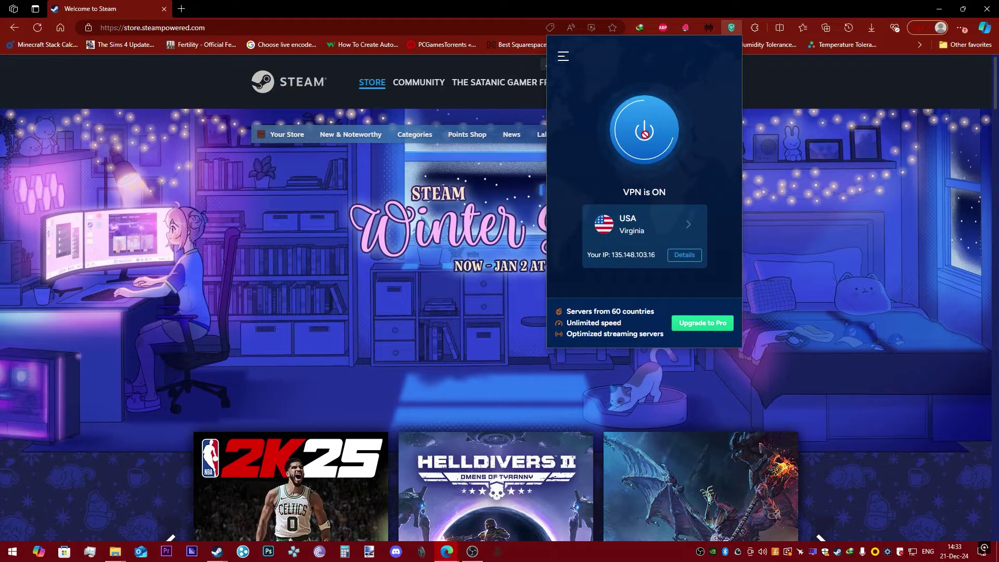
{"action": "left_click", "coordinate": [653, 134]}
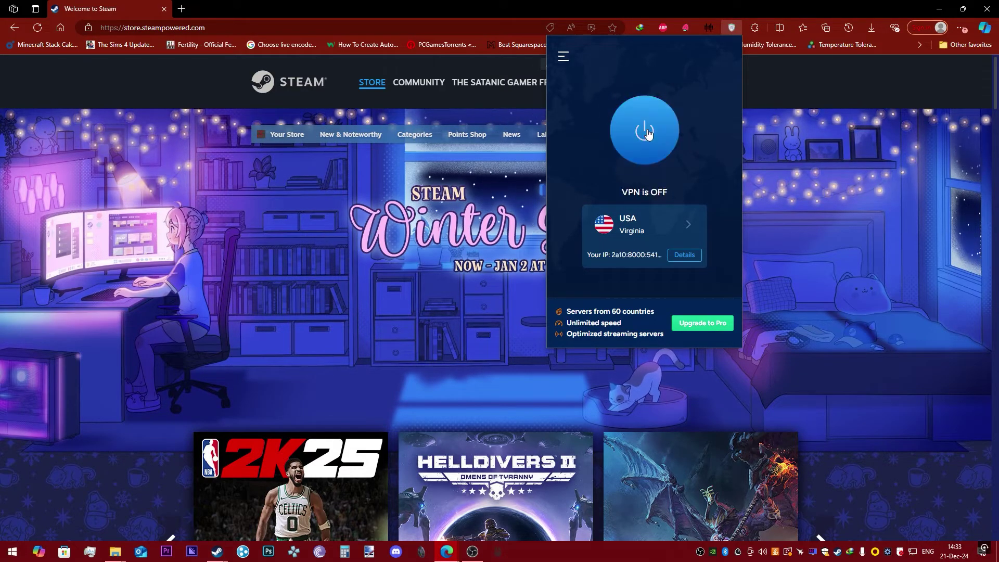
{"action": "left_click", "coordinate": [304, 177]}
Open The Forest's store page from the Featured Deep Discounts section
{"action": "scroll", "coordinate": [575, 214], "scroll_direction": "down", "scroll_amount": 3}
{"action": "scroll", "coordinate": [576, 209], "scroll_direction": "down", "scroll_amount": 3}
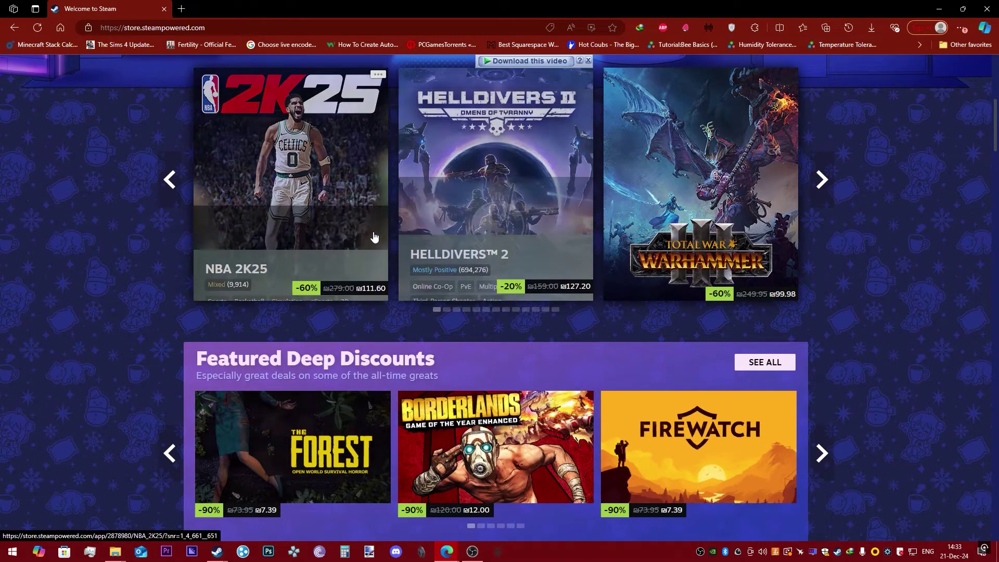
{"action": "scroll", "coordinate": [373, 232], "scroll_direction": "down", "scroll_amount": 3}
{"action": "scroll", "coordinate": [373, 232], "scroll_direction": "down", "scroll_amount": 3}
{"action": "mouse_move", "coordinate": [336, 178]}
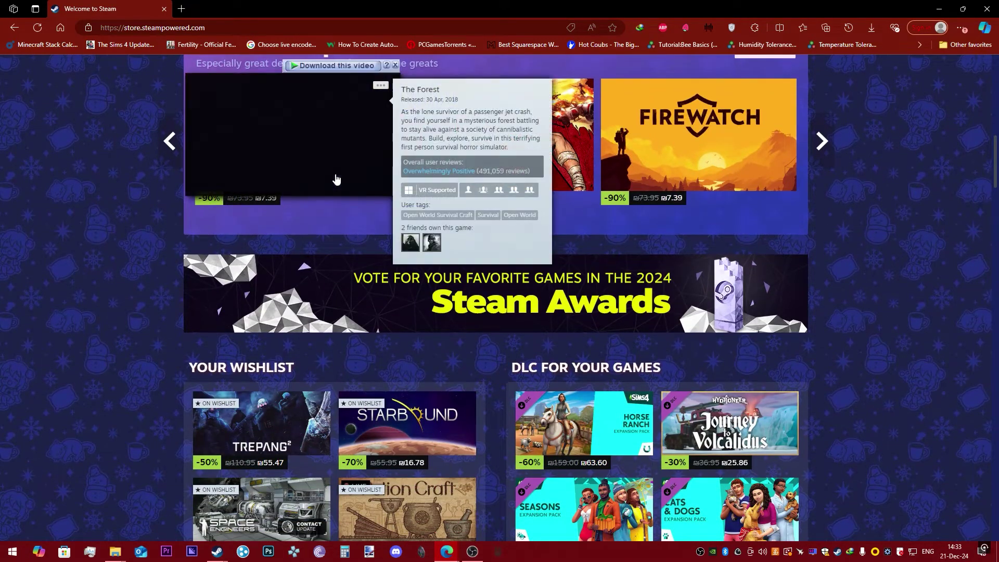
{"action": "left_click", "coordinate": [307, 158]}
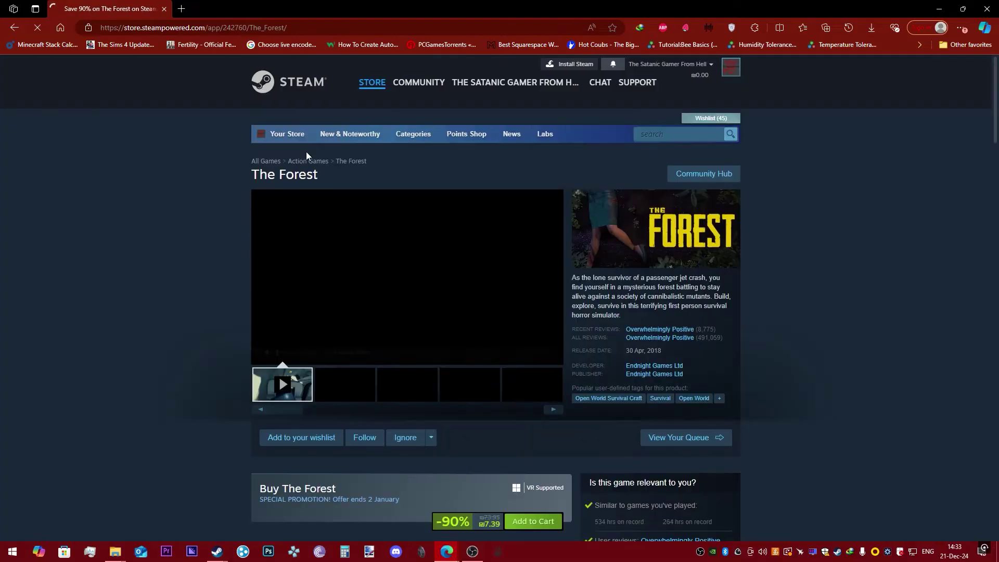
Add The Forest to the cart and view the shopping cart
{"action": "scroll", "coordinate": [363, 220], "scroll_direction": "down", "scroll_amount": 1}
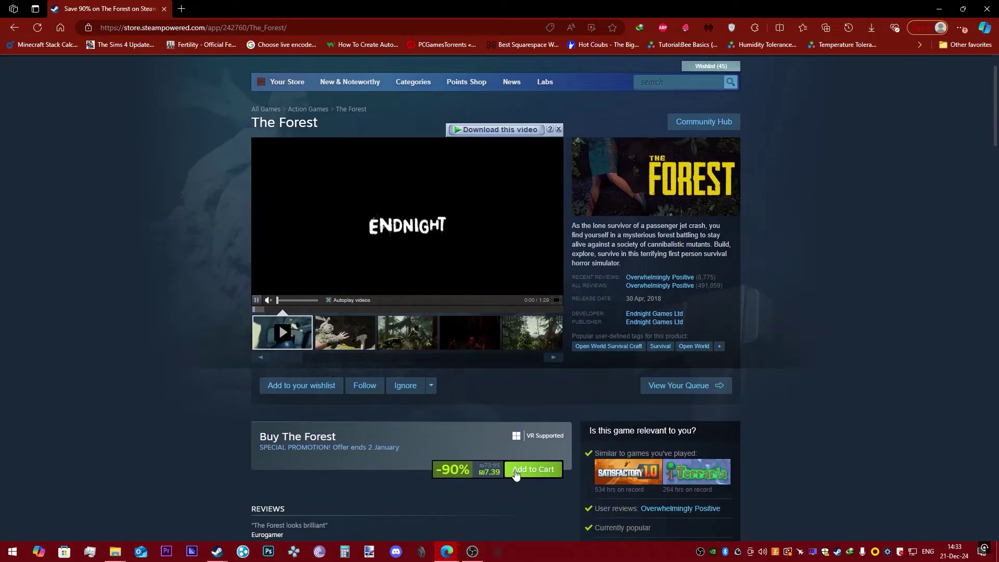
{"action": "left_click", "coordinate": [514, 469]}
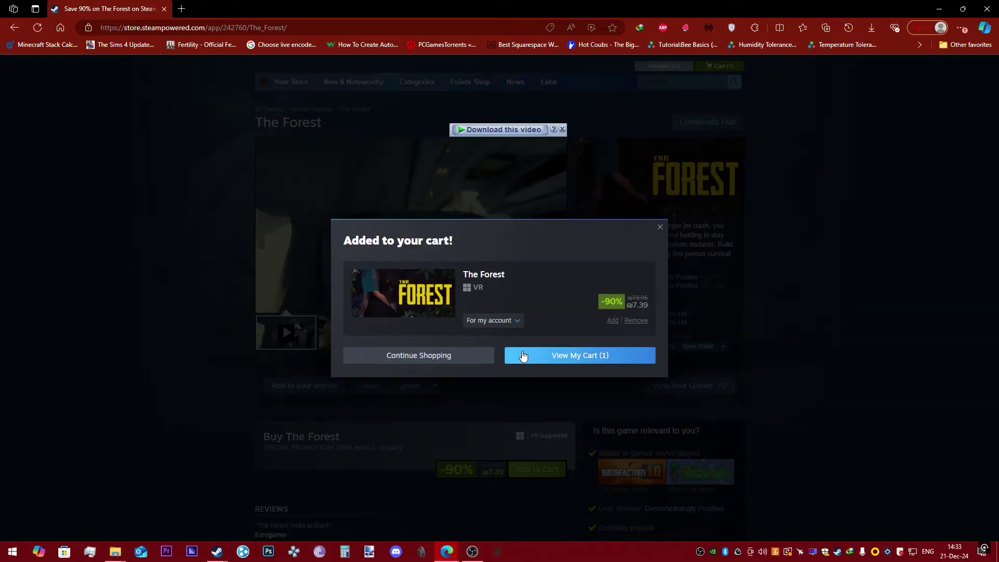
{"action": "left_click", "coordinate": [523, 353]}
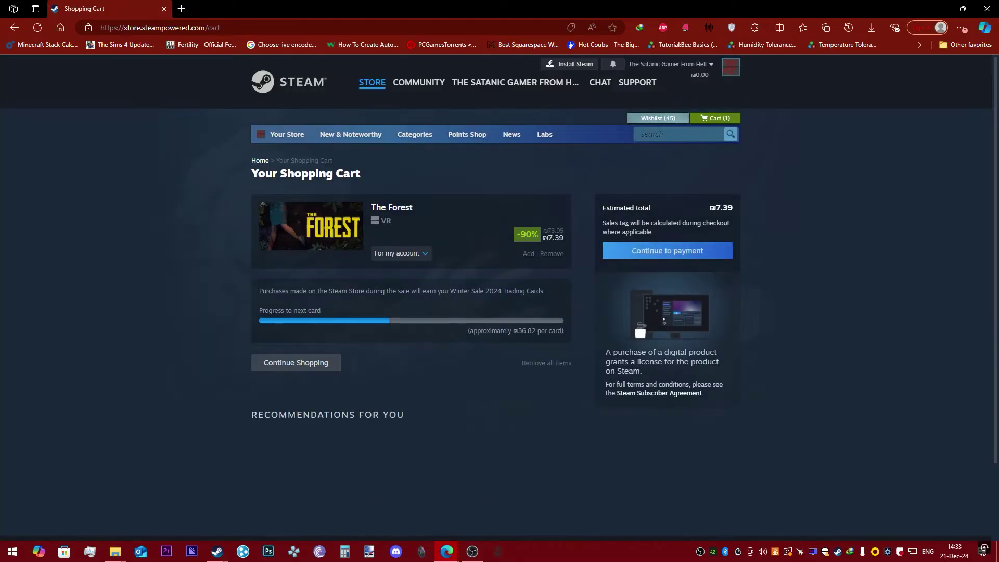
{"action": "left_click", "coordinate": [726, 211]}
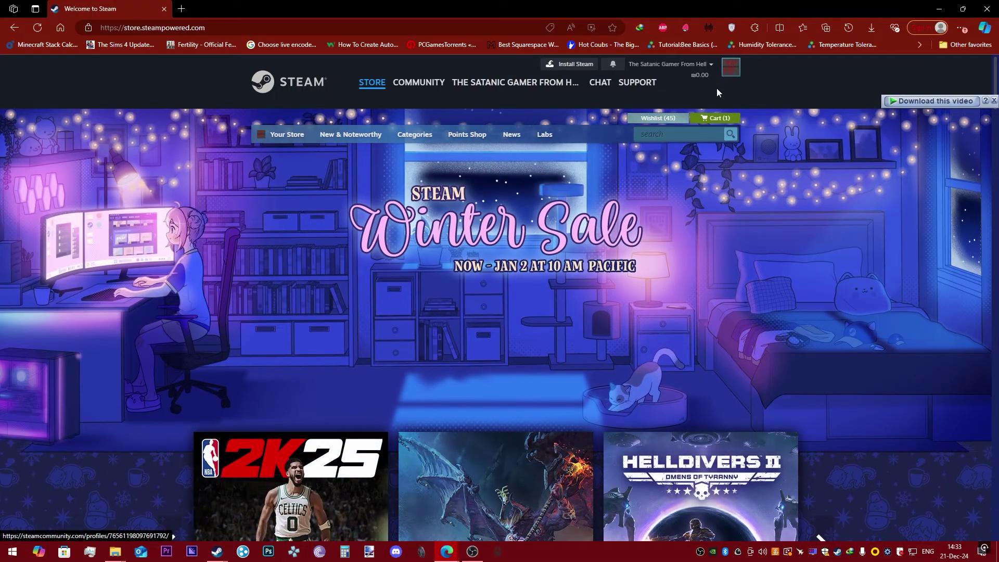
Connect the VPN extension to USA, Virginia, and reopen the Steam shopping cart
{"action": "left_click", "coordinate": [731, 27]}
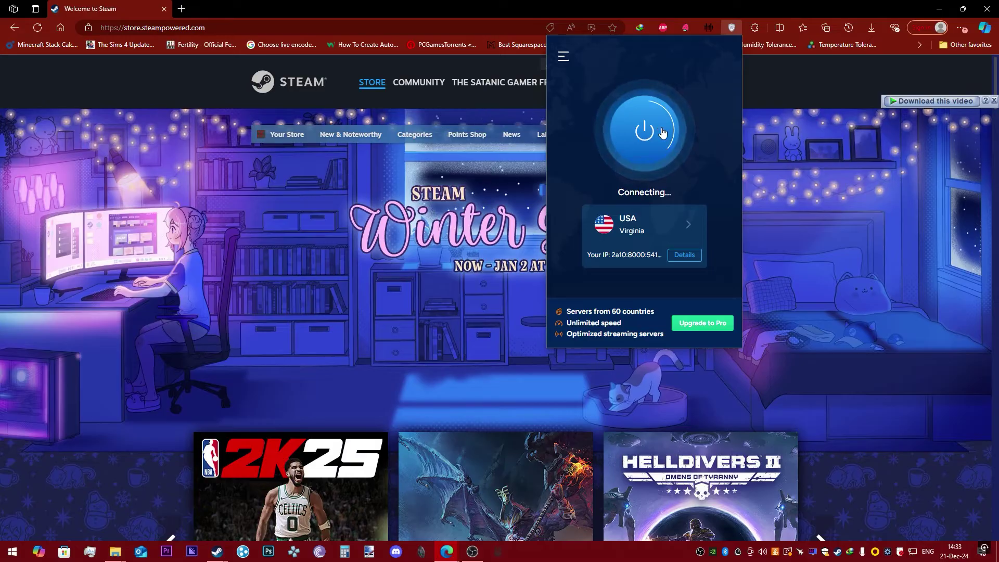
{"action": "left_click", "coordinate": [764, 149]}
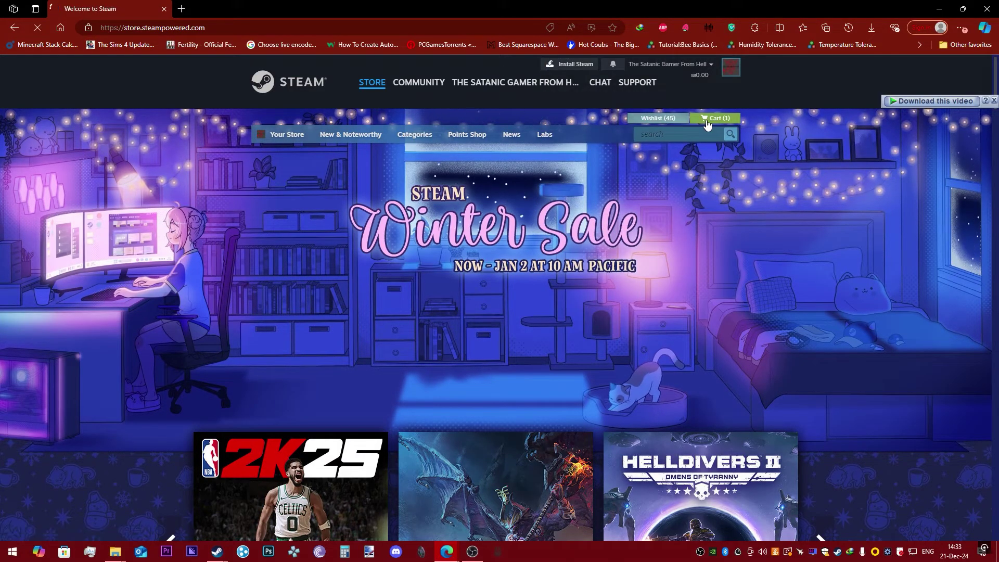
{"action": "left_click", "coordinate": [706, 124]}
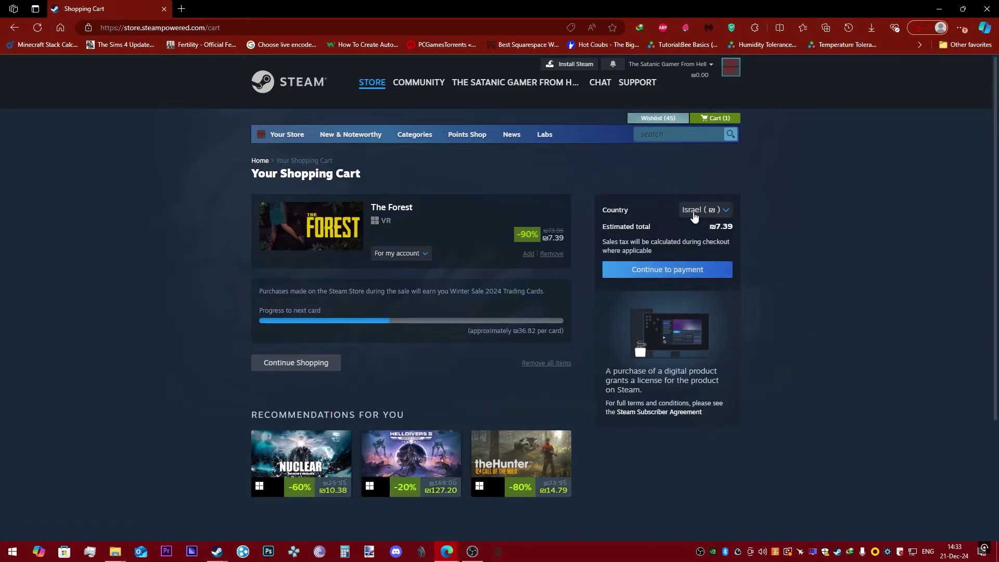
Change the cart's country to United States ($) and choose United States as the store and wallet country
{"action": "left_click", "coordinate": [693, 213]}
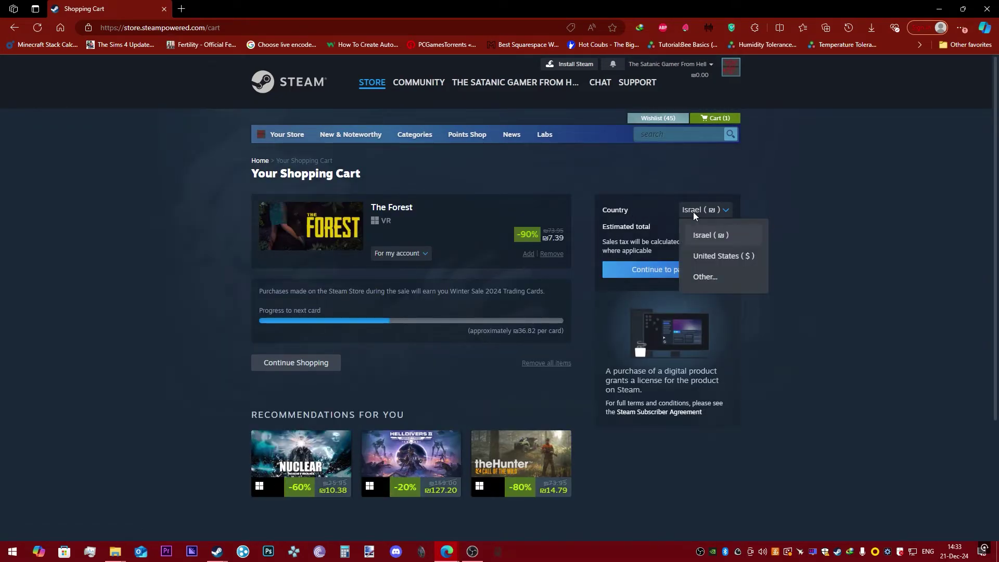
{"action": "left_click", "coordinate": [706, 255]}
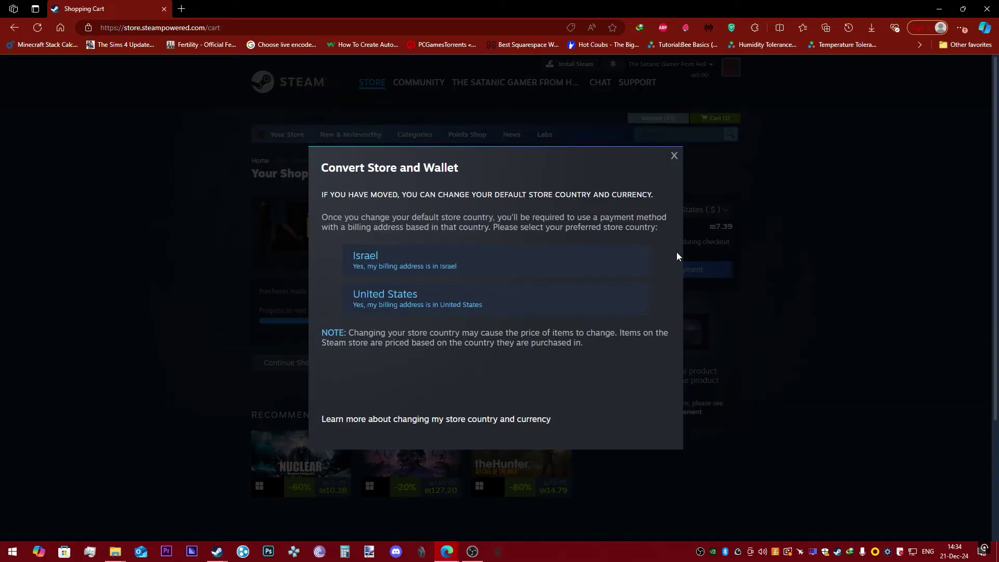
{"action": "left_click", "coordinate": [404, 306]}
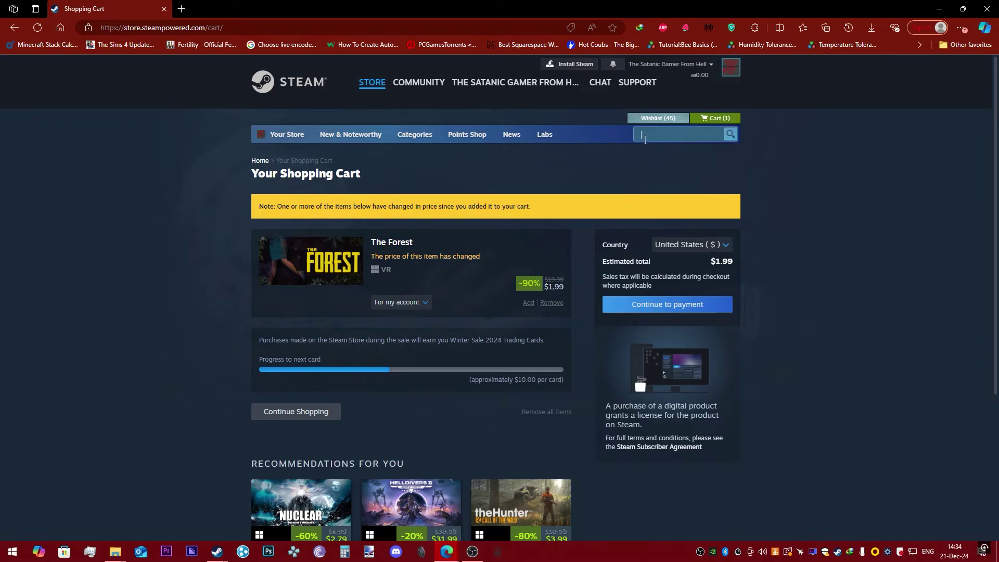
Search the Steam store for "black des", open the Black Desert page from the suggestions, and look it over
{"action": "type", "text": "k des"}
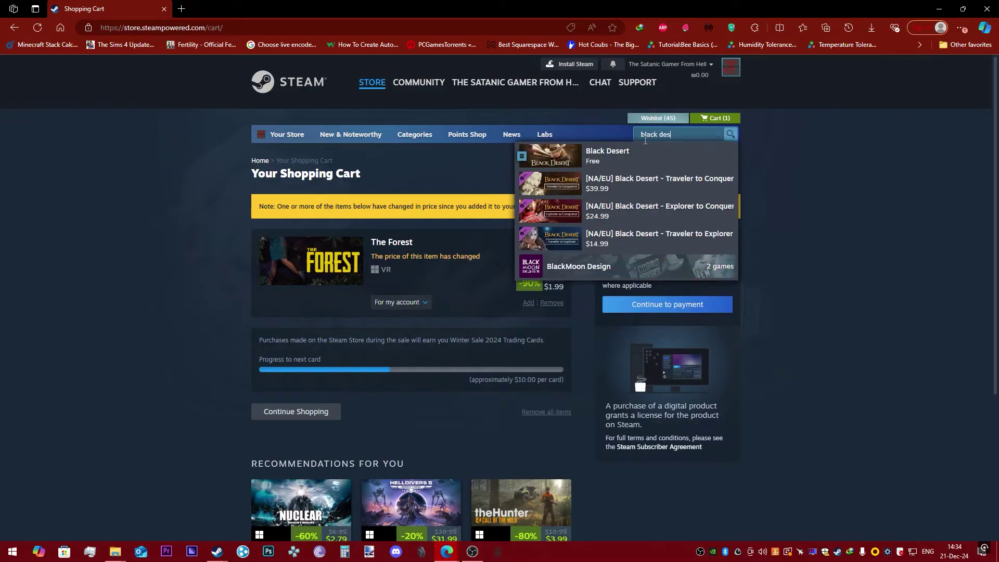
{"action": "left_click", "coordinate": [616, 166]}
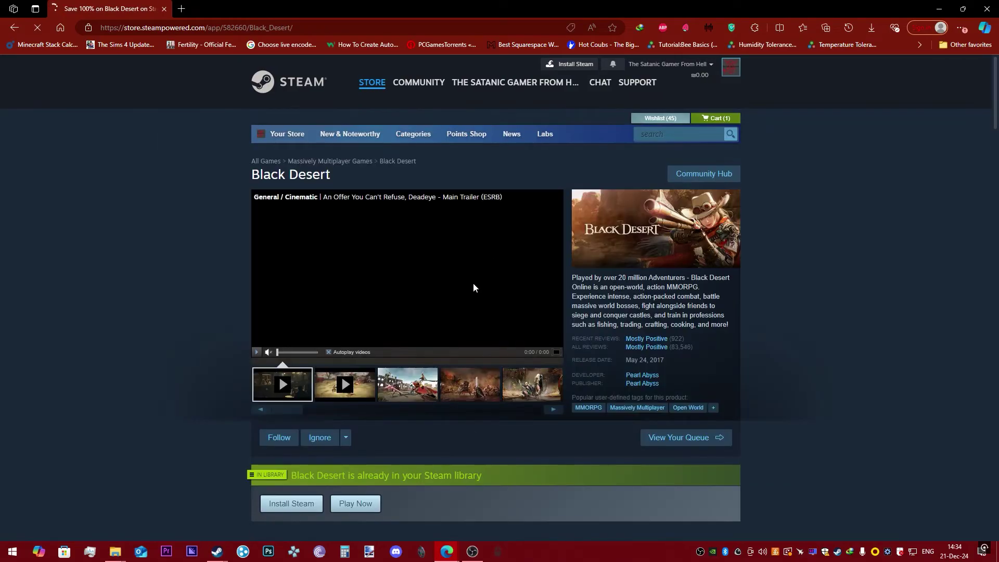
{"action": "scroll", "coordinate": [473, 282], "scroll_direction": "down", "scroll_amount": 3}
{"action": "scroll", "coordinate": [608, 188], "scroll_direction": "up", "scroll_amount": 3}
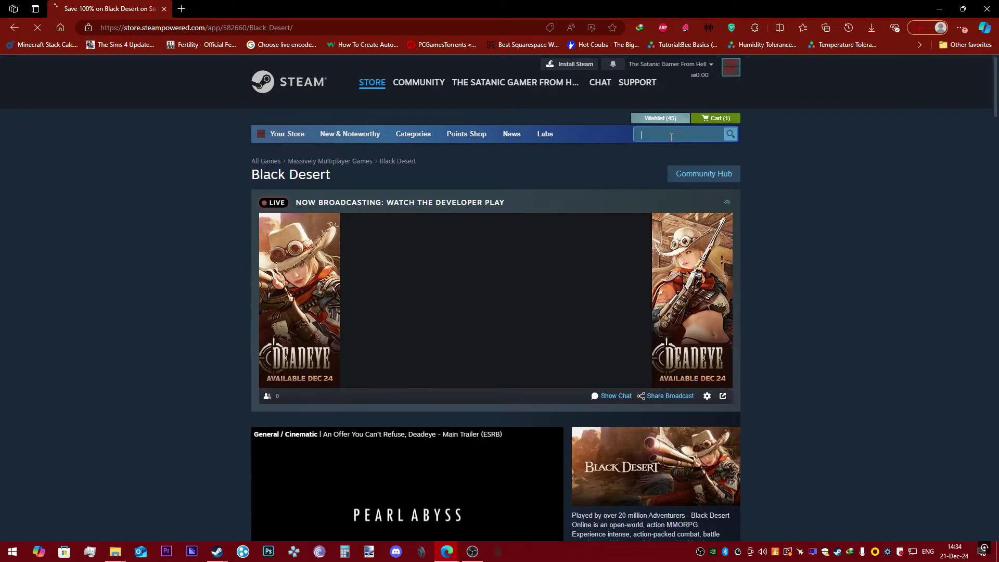
{"action": "mouse_move", "coordinate": [430, 373]}
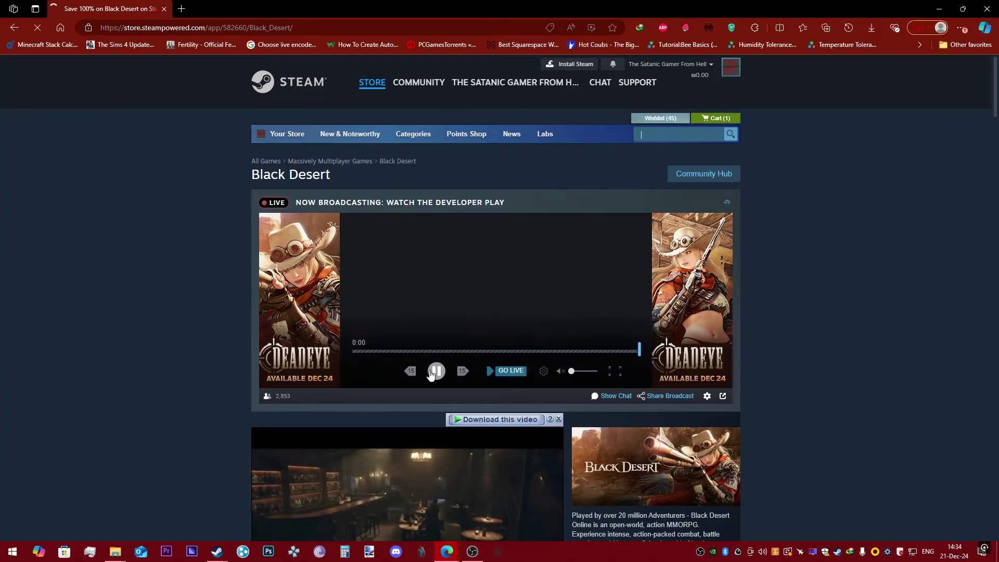
Search the Steam store for "wolfenstain", switch to the suggested spelling "wolfenstein", and look through the listed titles and prices
{"action": "left_click", "coordinate": [664, 136]}
{"action": "type", "text": "wolf"}
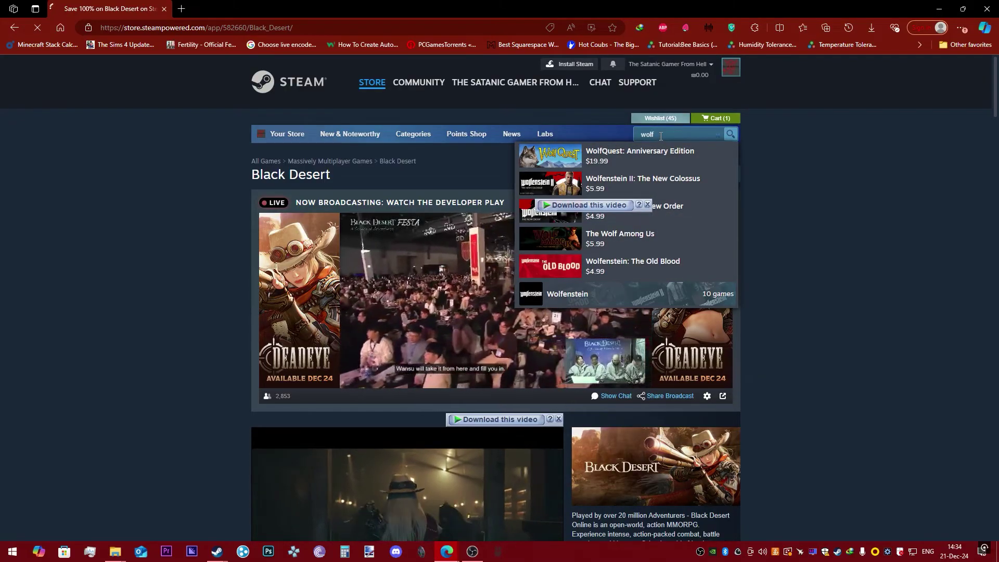
{"action": "type", "text": "enstain"}
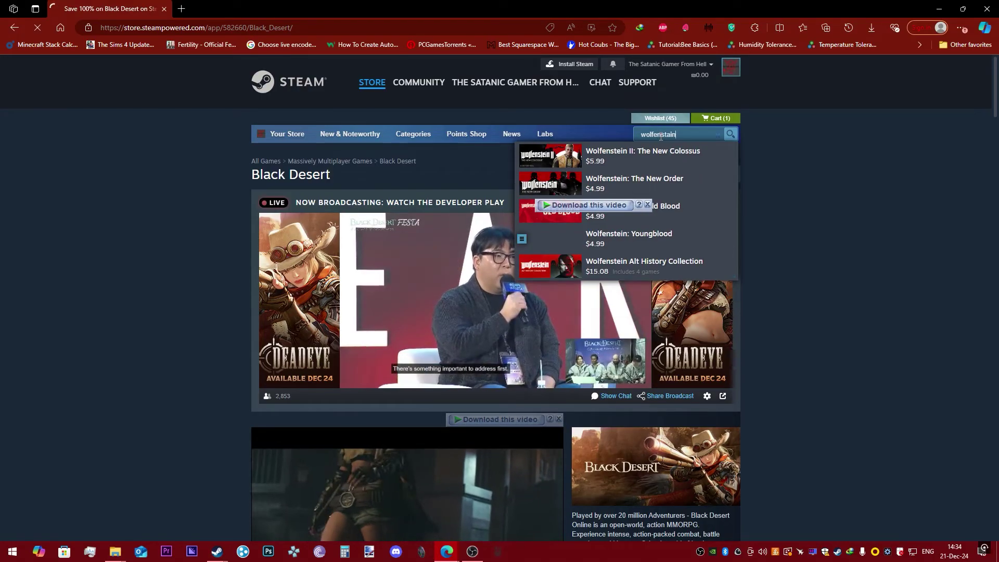
{"action": "key", "text": "Return"}
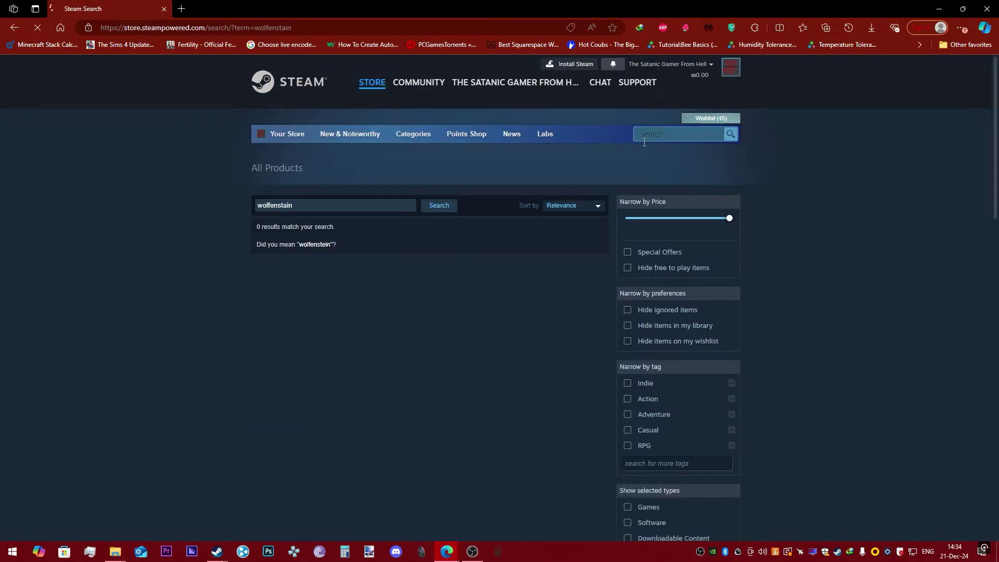
{"action": "left_click", "coordinate": [316, 249]}
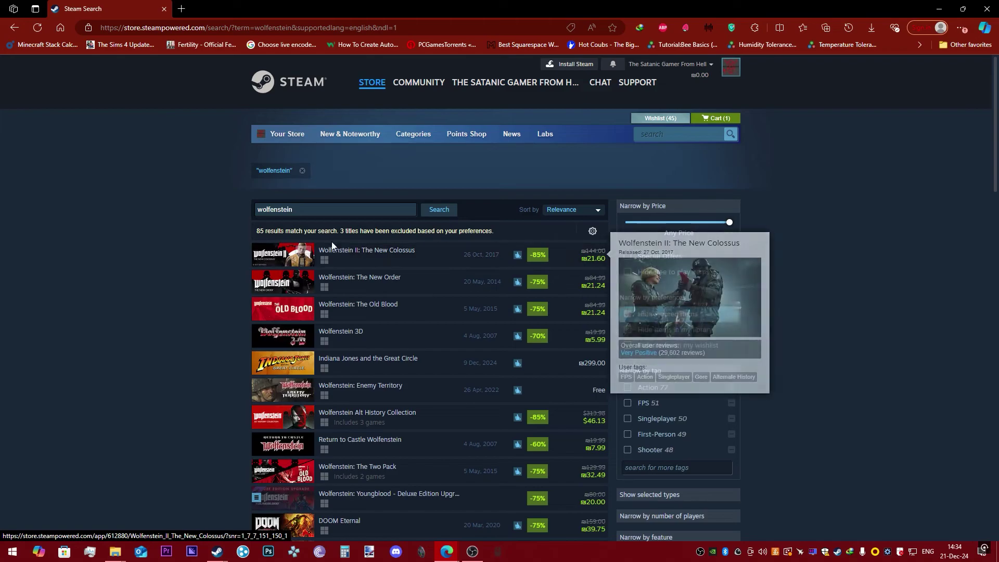
{"action": "scroll", "coordinate": [338, 244], "scroll_direction": "down", "scroll_amount": 6}
{"action": "scroll", "coordinate": [347, 242], "scroll_direction": "up", "scroll_amount": 6}
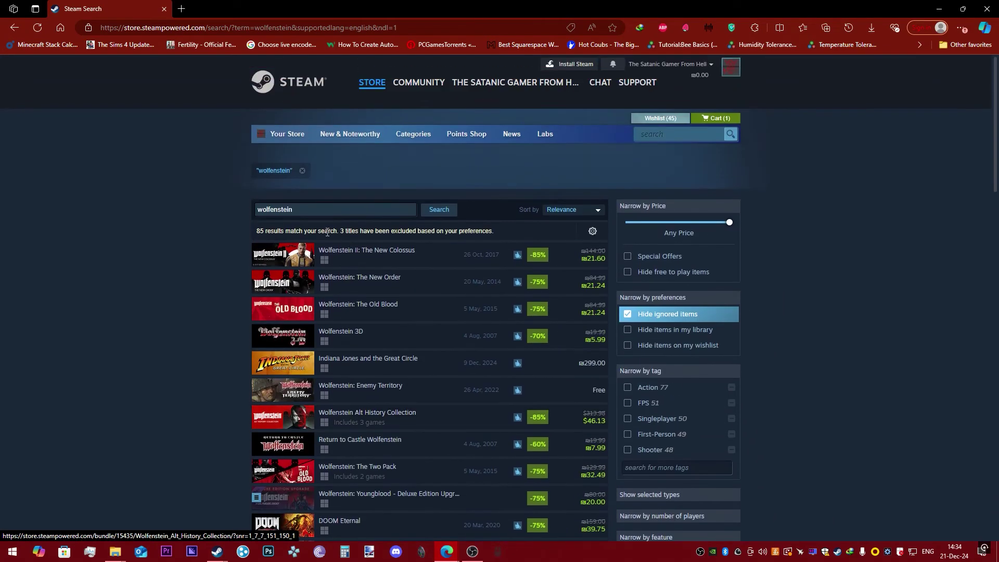
{"action": "scroll", "coordinate": [364, 401], "scroll_direction": "down", "scroll_amount": 2}
{"action": "mouse_move", "coordinate": [383, 400]}
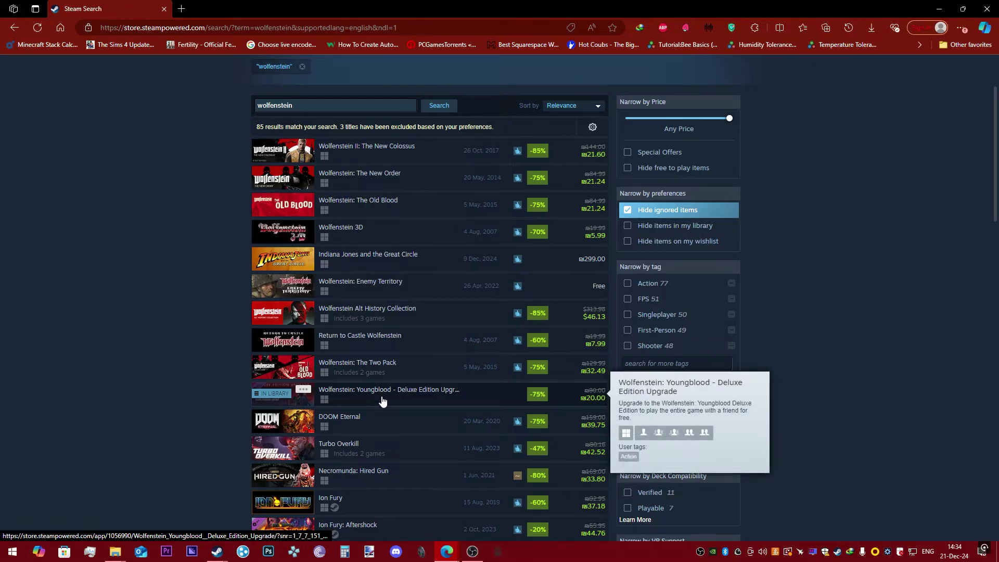
{"action": "scroll", "coordinate": [382, 401], "scroll_direction": "down", "scroll_amount": 7}
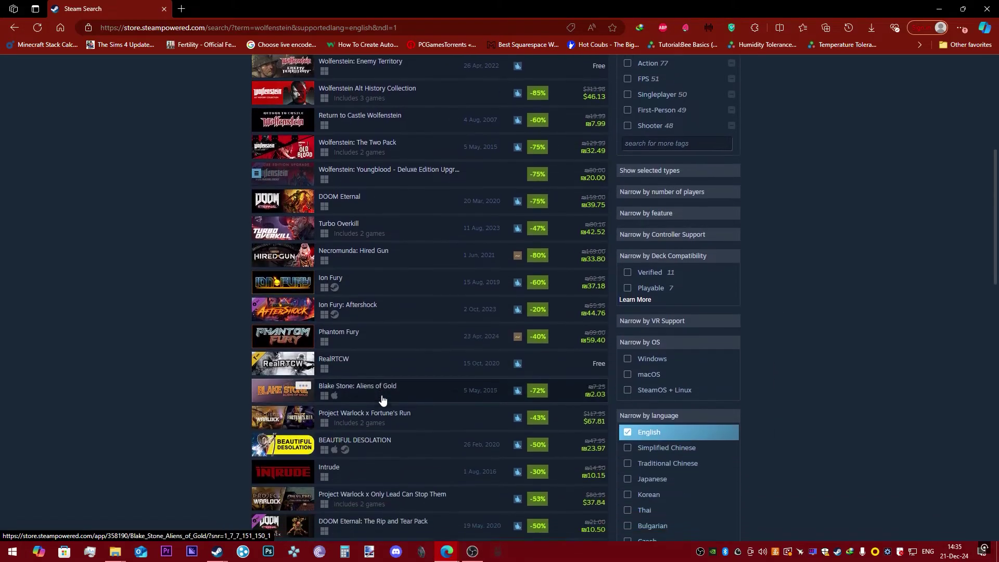
{"action": "scroll", "coordinate": [467, 286], "scroll_direction": "up", "scroll_amount": 9}
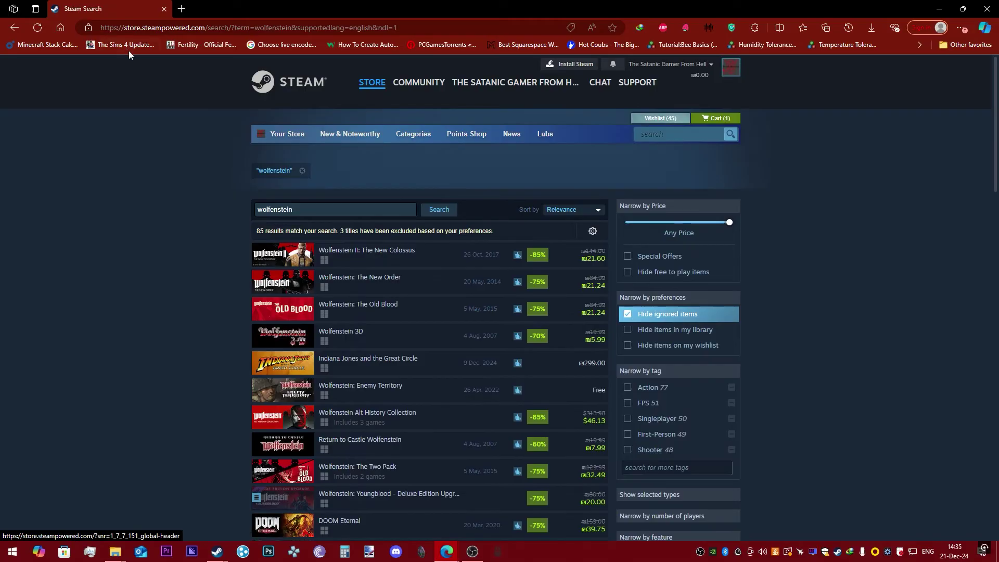
Go back to the shopping cart page and open Black Desert from the "black des" search suggestions
{"action": "left_click", "coordinate": [16, 28]}
{"action": "left_click", "coordinate": [16, 27]}
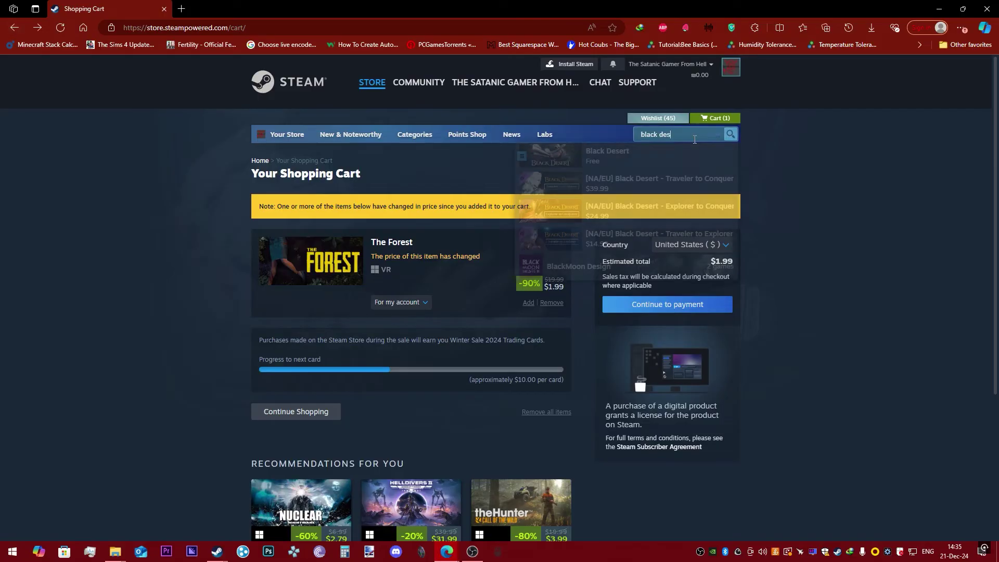
{"action": "left_click", "coordinate": [683, 164]}
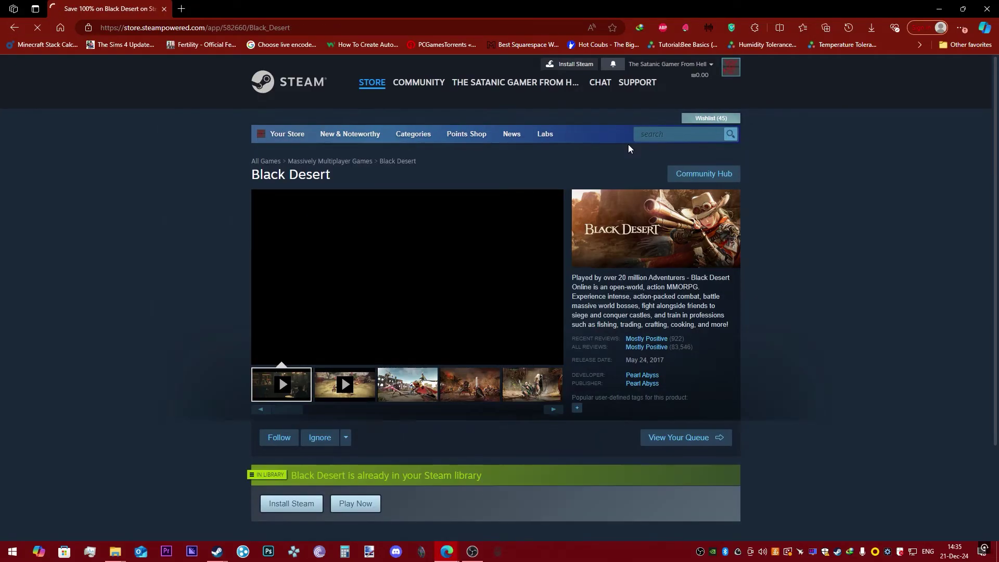
Look over the Black Desert page, return to the shopping cart, and check the available country options
{"action": "scroll", "coordinate": [451, 367], "scroll_direction": "down", "scroll_amount": 3}
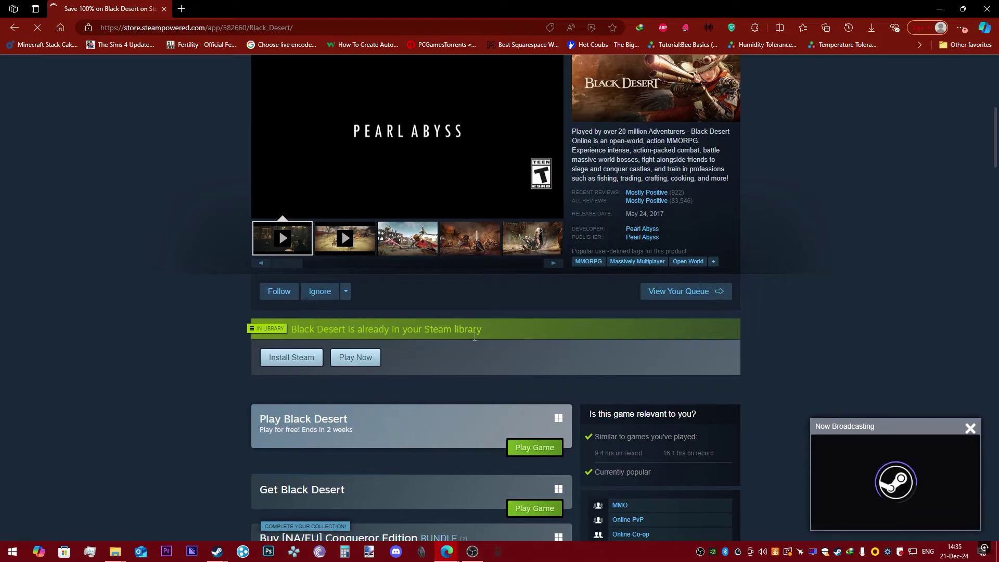
{"action": "scroll", "coordinate": [479, 339], "scroll_direction": "up", "scroll_amount": 8}
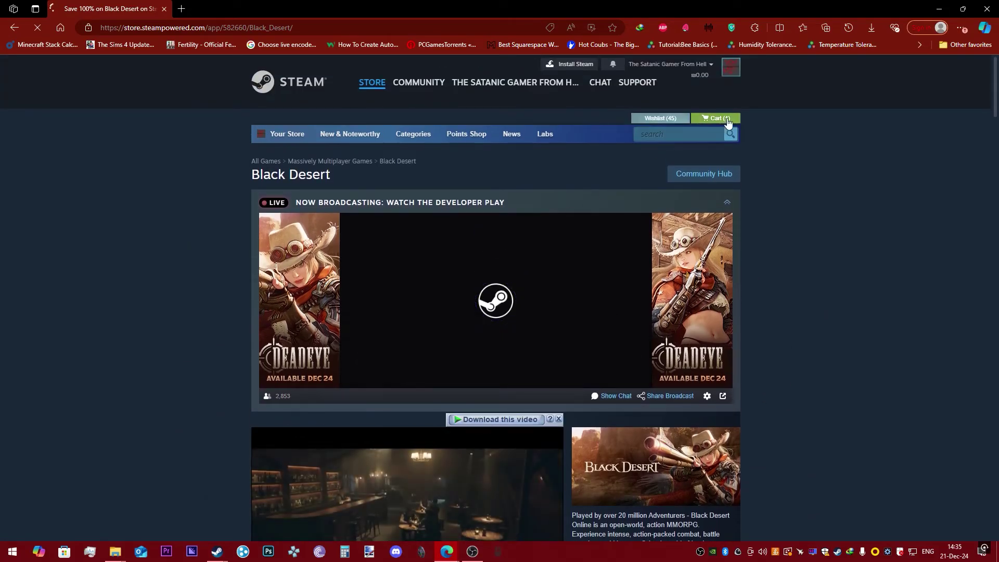
{"action": "left_click", "coordinate": [726, 118]}
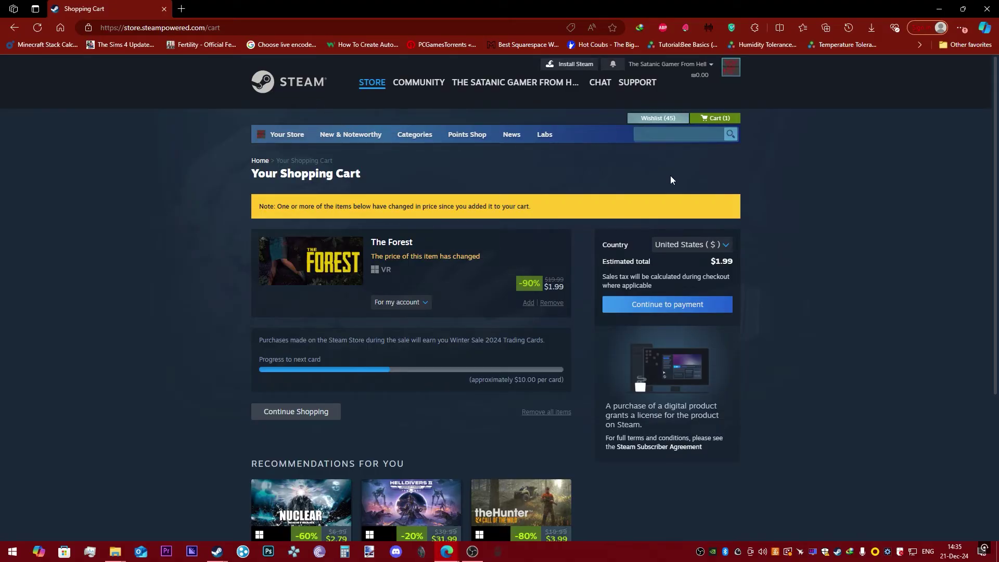
{"action": "left_click", "coordinate": [686, 251]}
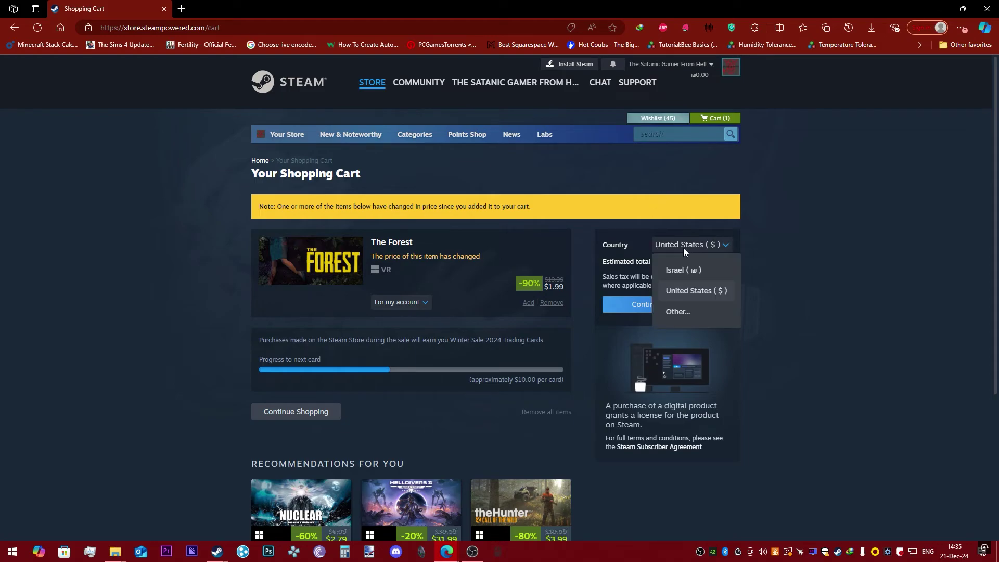
{"action": "left_click", "coordinate": [680, 244]}
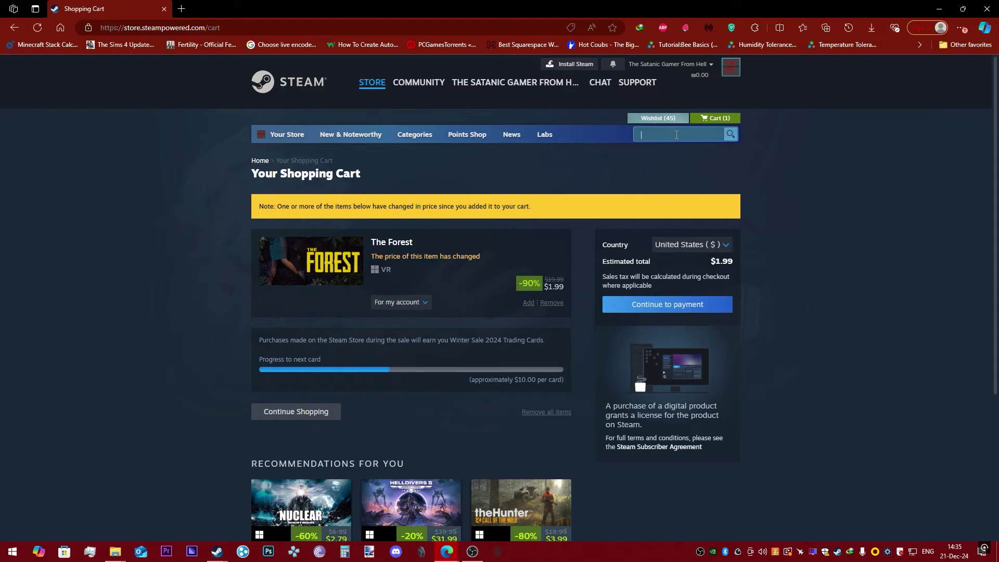
Search the Steam store for "wolfenstain" and open Wolfenstein II: The New Colossus from the suggestions
{"action": "left_click", "coordinate": [676, 134]}
{"action": "type", "text": "wolfenstain"}
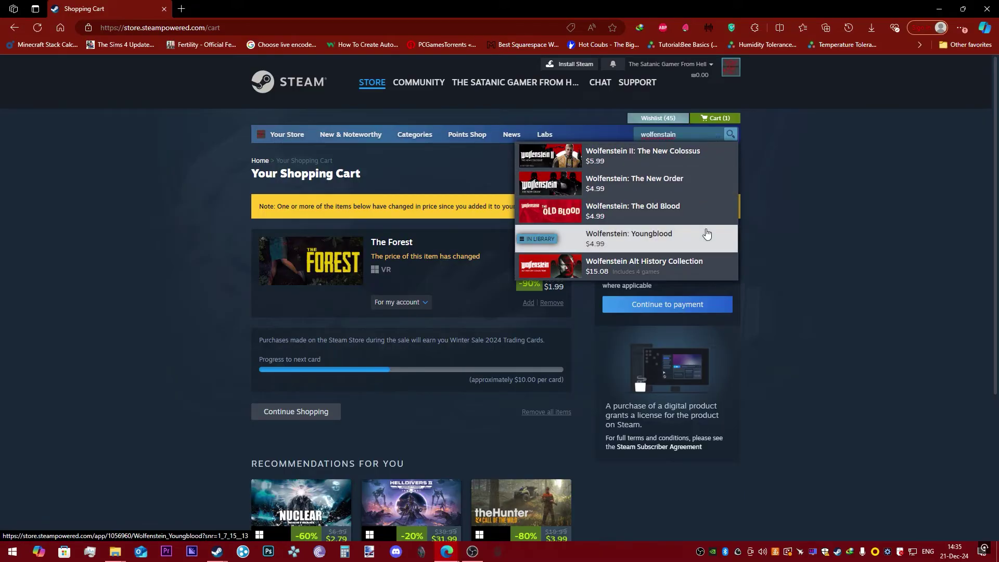
{"action": "left_click", "coordinate": [652, 165]}
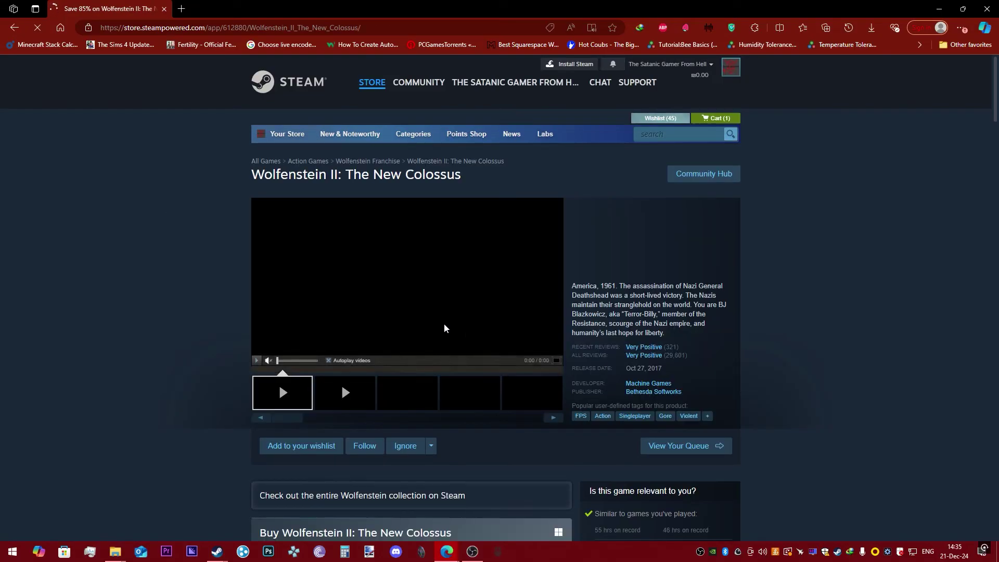
Return to the shopping cart and change its country to Israel (₪), choosing Israel as the store and wallet country
{"action": "left_click", "coordinate": [717, 119]}
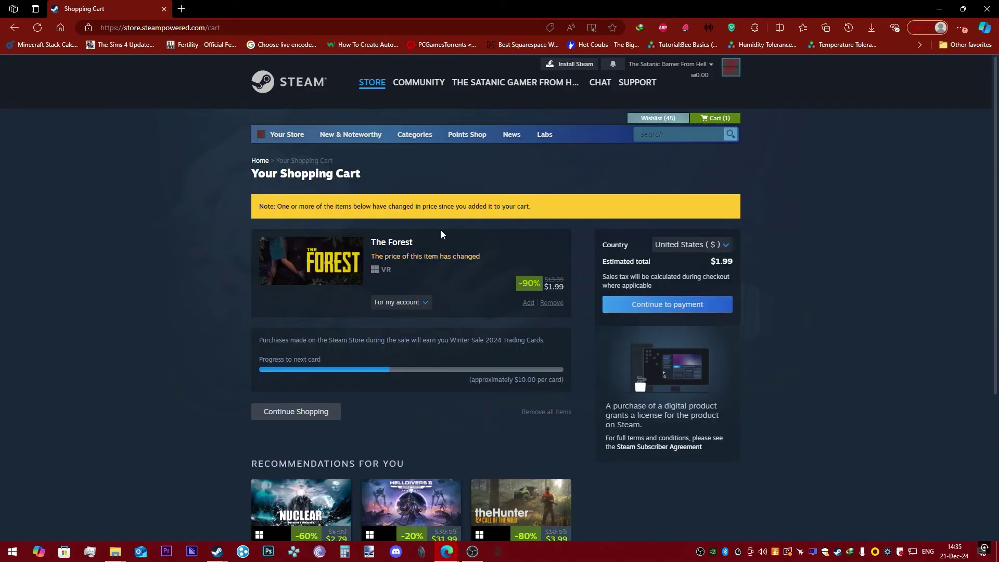
{"action": "left_click", "coordinate": [682, 245]}
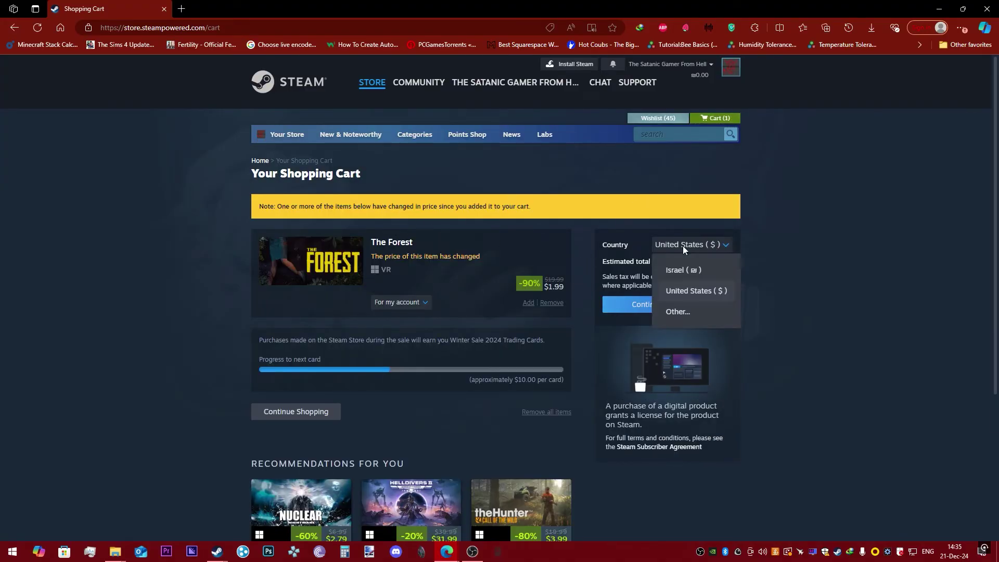
{"action": "left_click", "coordinate": [678, 270]}
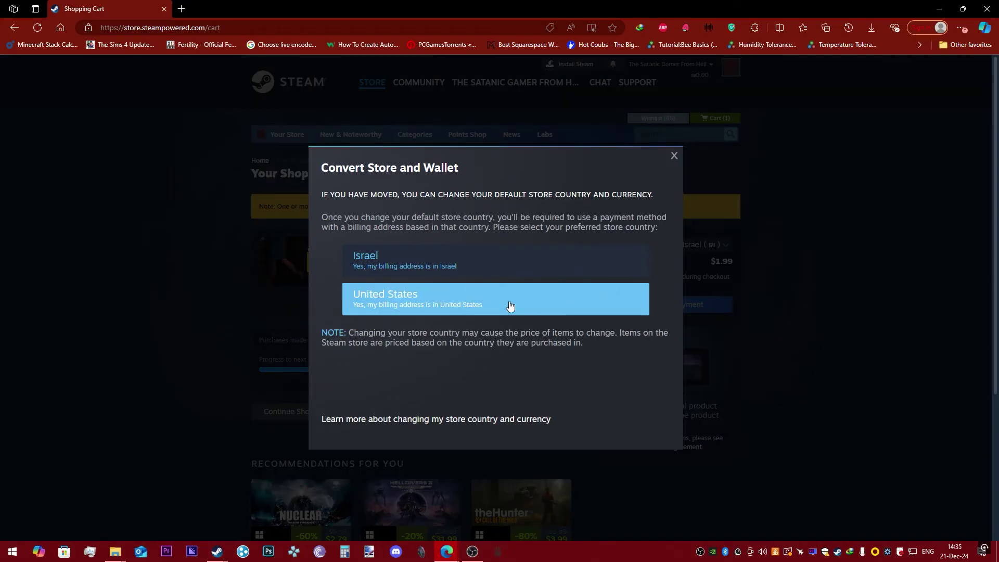
{"action": "left_click", "coordinate": [476, 267]}
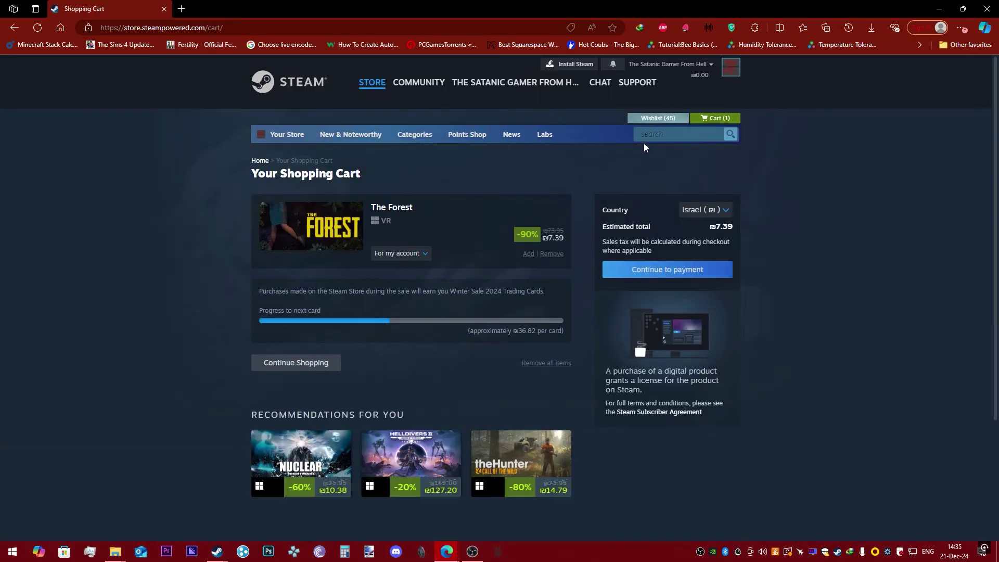
Search the Steam store for "black des" with Israel as the store country
{"action": "left_click", "coordinate": [640, 137]}
{"action": "type", "text": "black des"}
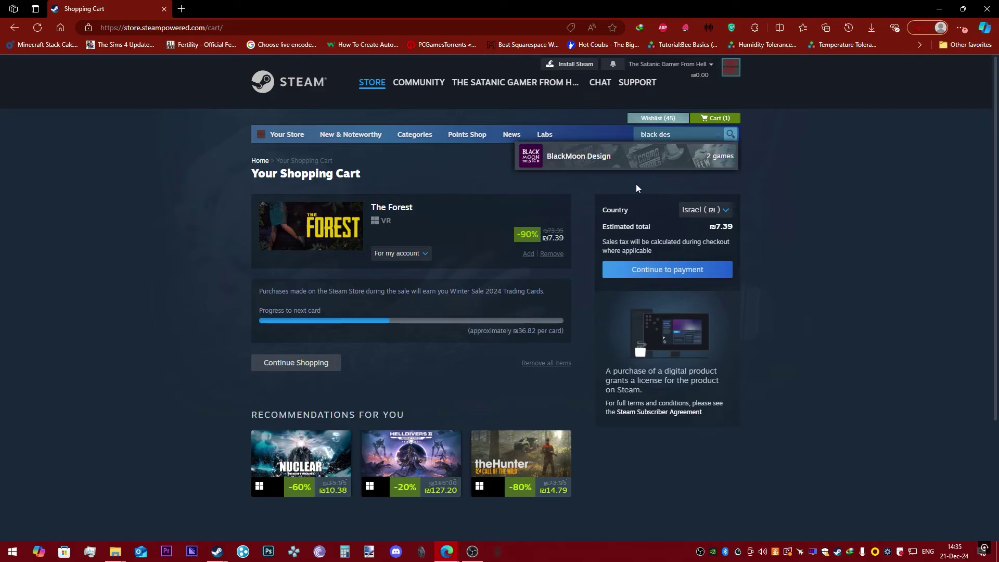
Turn off the VPN in the browser extension and close its popup
{"action": "left_click", "coordinate": [731, 28]}
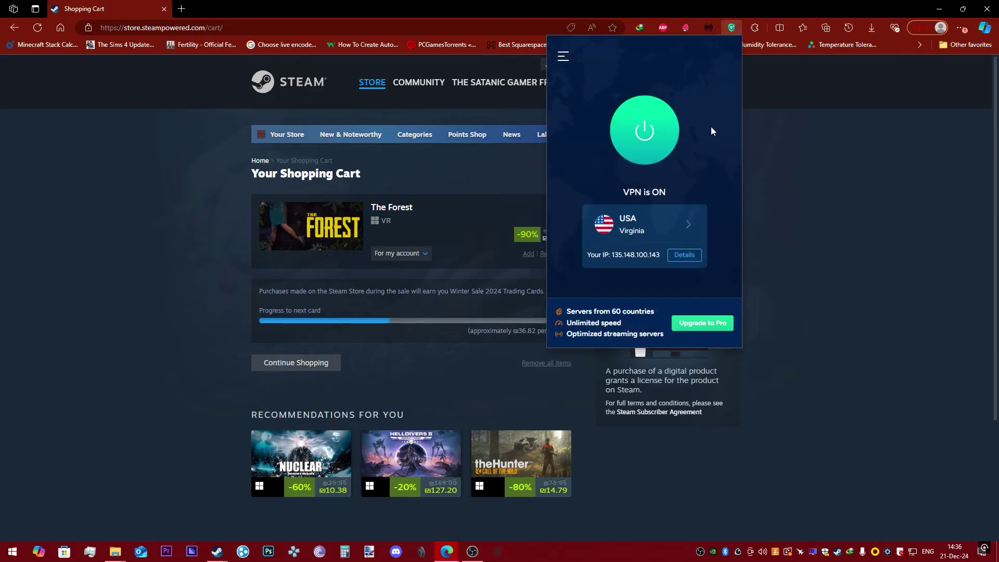
{"action": "left_click", "coordinate": [645, 156]}
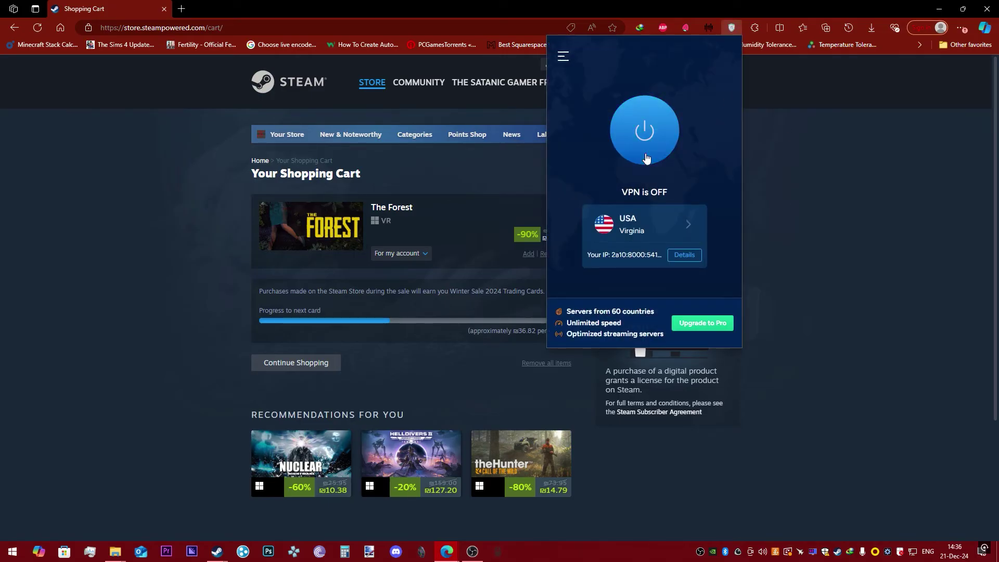
{"action": "left_click", "coordinate": [773, 172]}
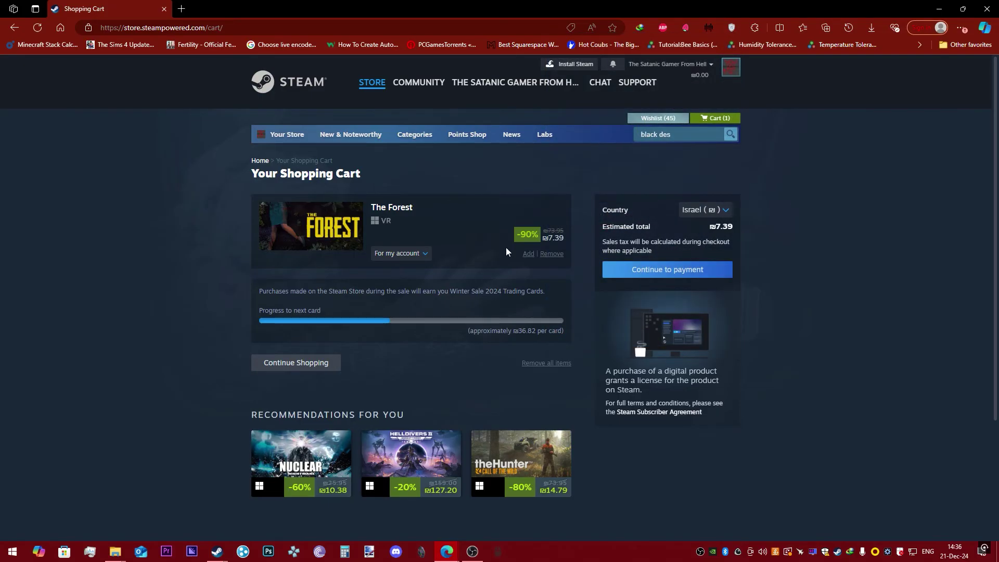
Remove The Forest from the shopping cart and go to the Steam store's home page
{"action": "left_click", "coordinate": [545, 254]}
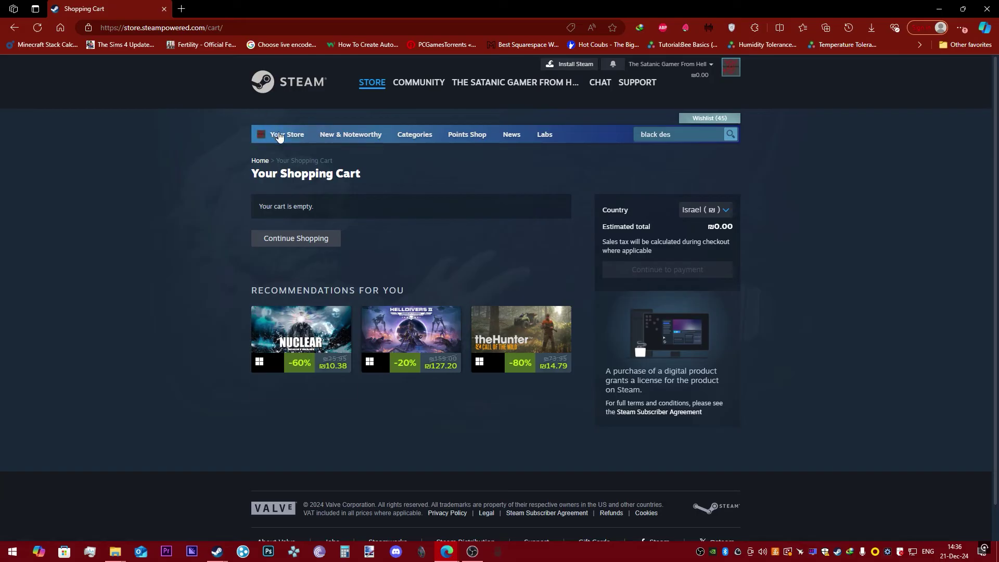
{"action": "mouse_move", "coordinate": [279, 137]}
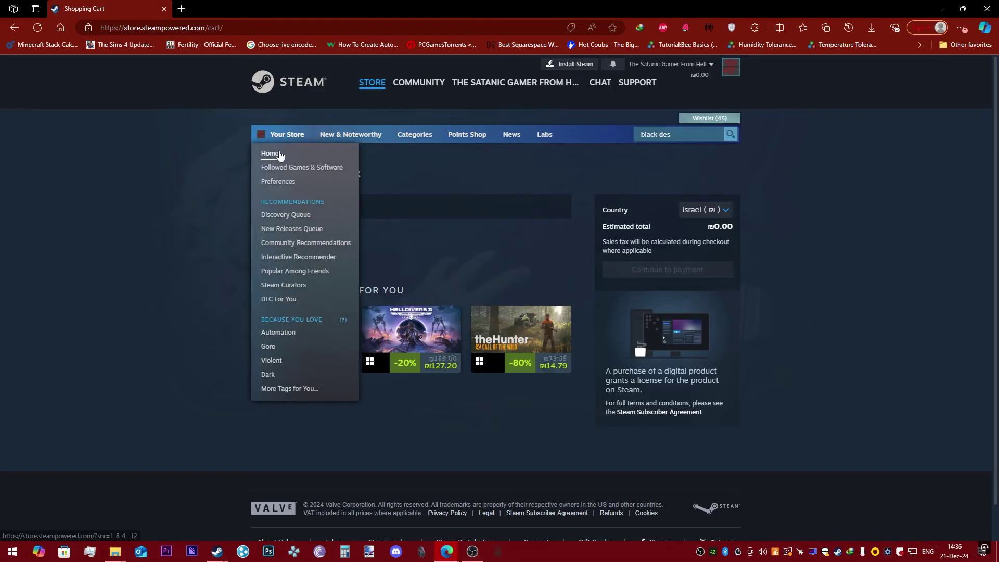
{"action": "left_click", "coordinate": [279, 154]}
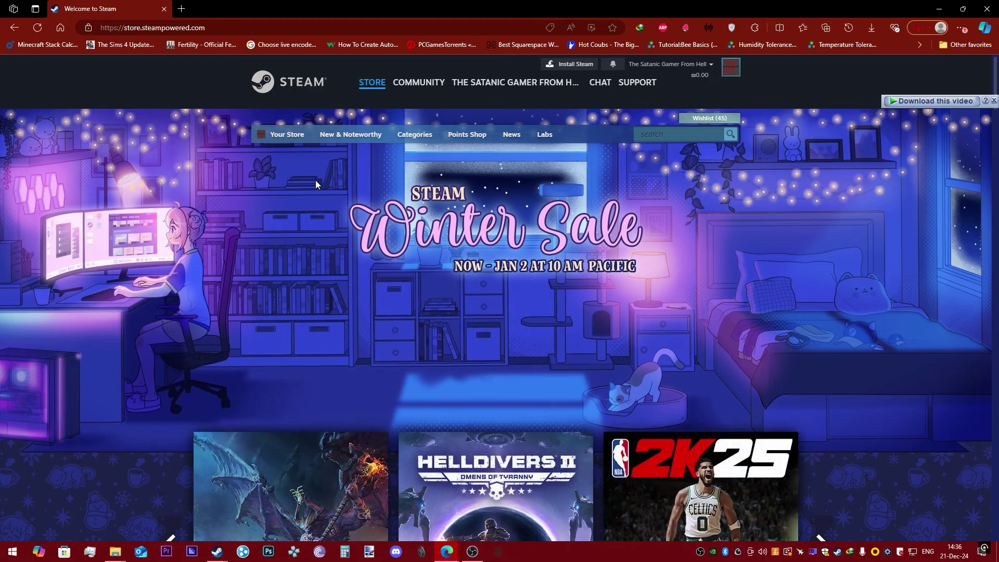
Look over the store home page with its featured deals and check the VPN extension's connection status
{"action": "scroll", "coordinate": [435, 136], "scroll_direction": "down", "scroll_amount": 2}
{"action": "scroll", "coordinate": [435, 134], "scroll_direction": "up", "scroll_amount": 2}
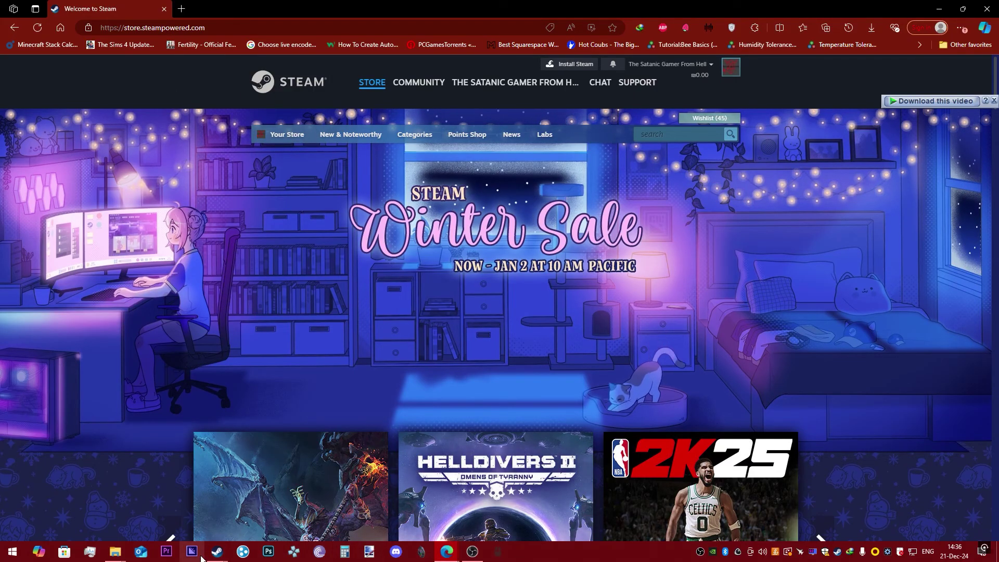
{"action": "mouse_move", "coordinate": [215, 557]}
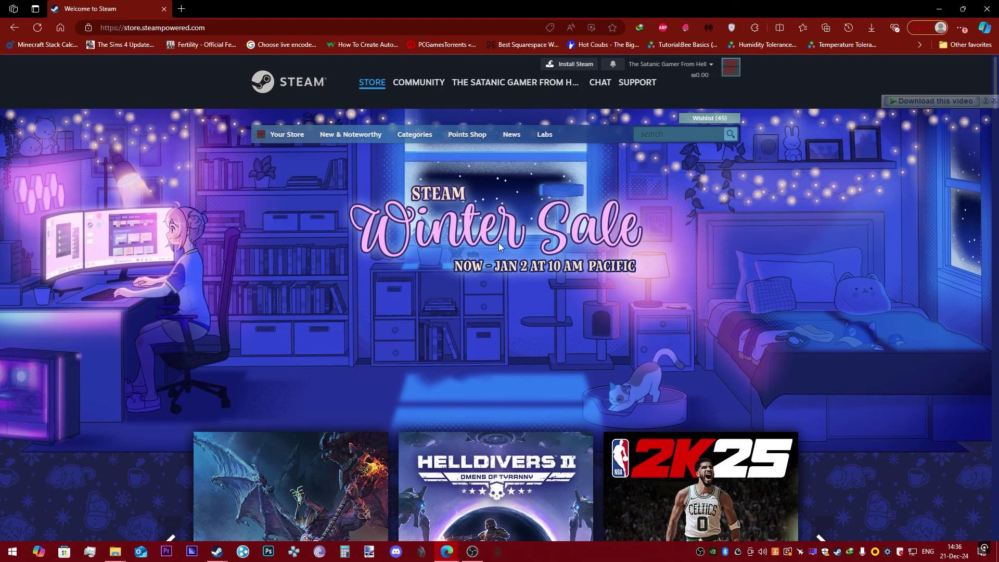
{"action": "left_click", "coordinate": [732, 26]}
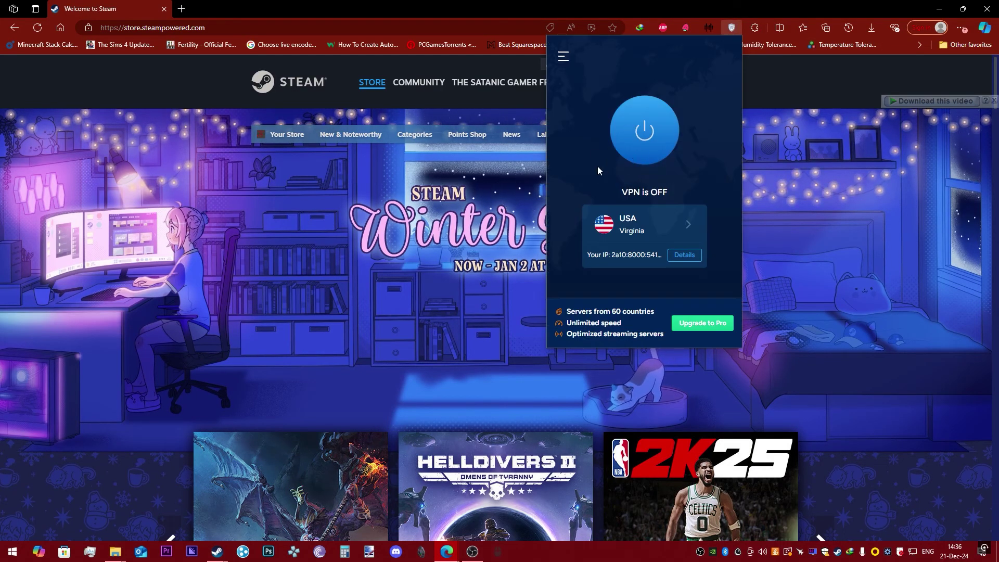
{"action": "left_click", "coordinate": [375, 176]}
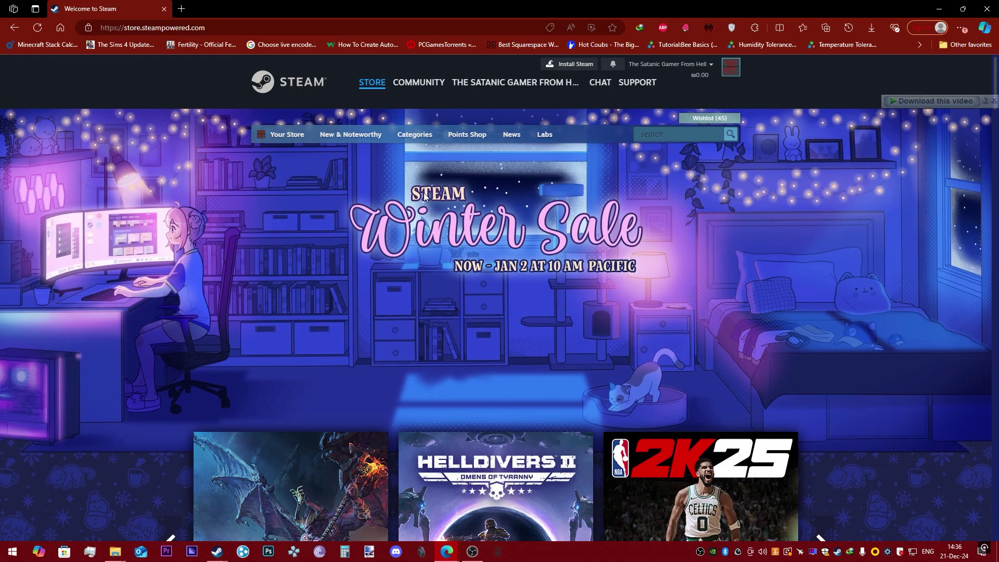
{"action": "scroll", "coordinate": [429, 232], "scroll_direction": "down", "scroll_amount": 2}
{"action": "scroll", "coordinate": [429, 233], "scroll_direction": "down", "scroll_amount": 5}
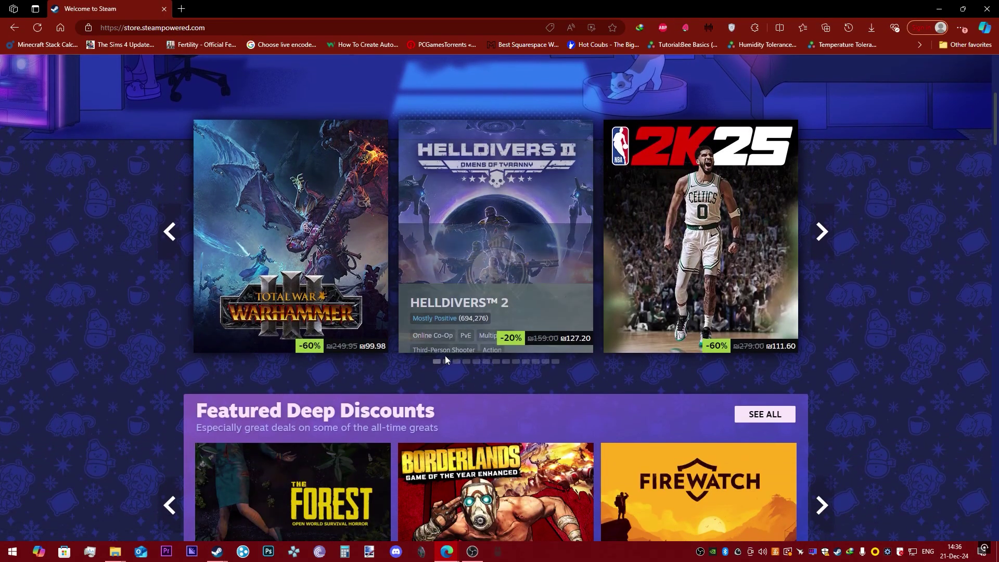
{"action": "scroll", "coordinate": [458, 338], "scroll_direction": "down", "scroll_amount": 5}
{"action": "scroll", "coordinate": [469, 320], "scroll_direction": "up", "scroll_amount": 10}
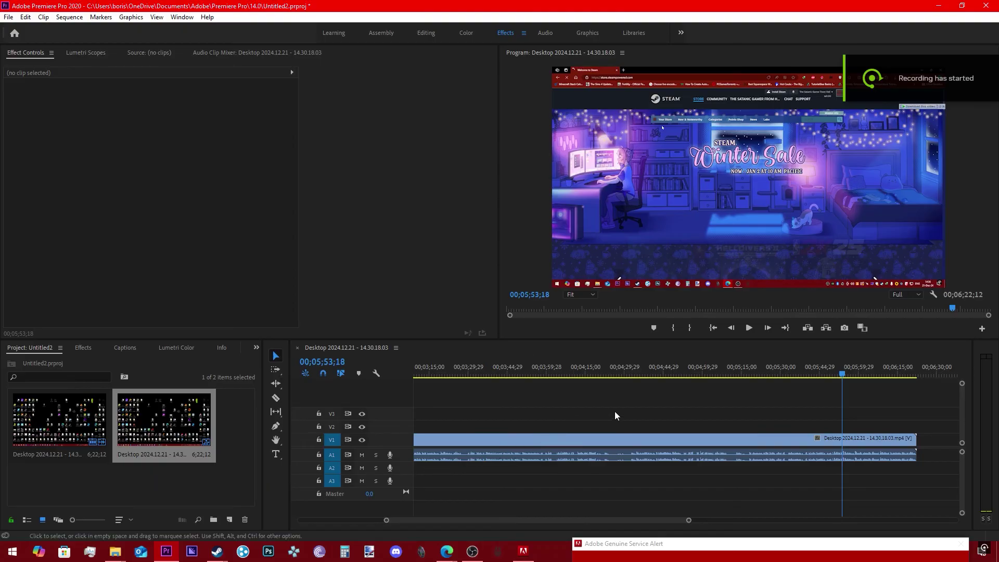
{"action": "left_click", "coordinate": [684, 407]}
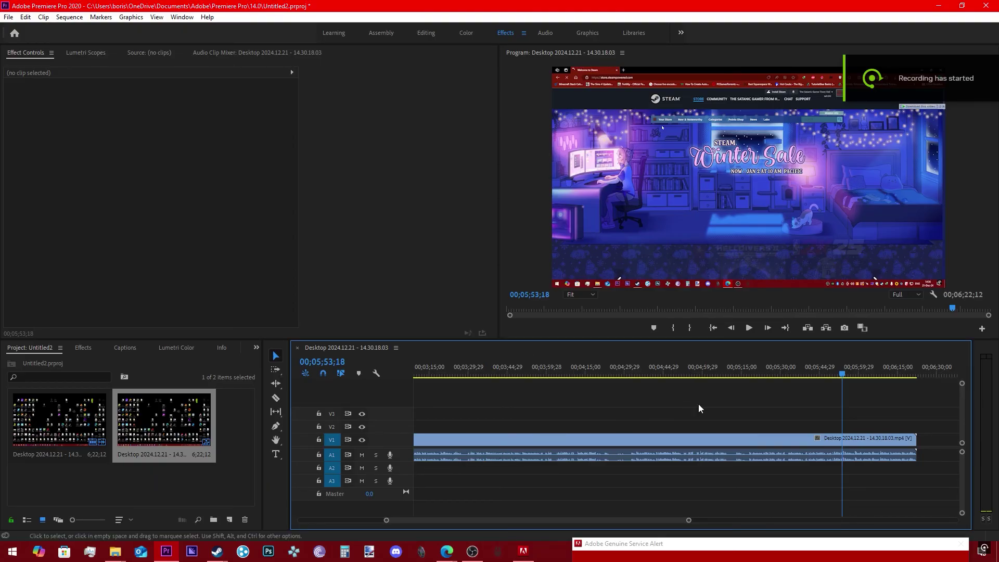
{"action": "left_click_drag", "start_coordinate": [774, 412], "coordinate": [803, 420]}
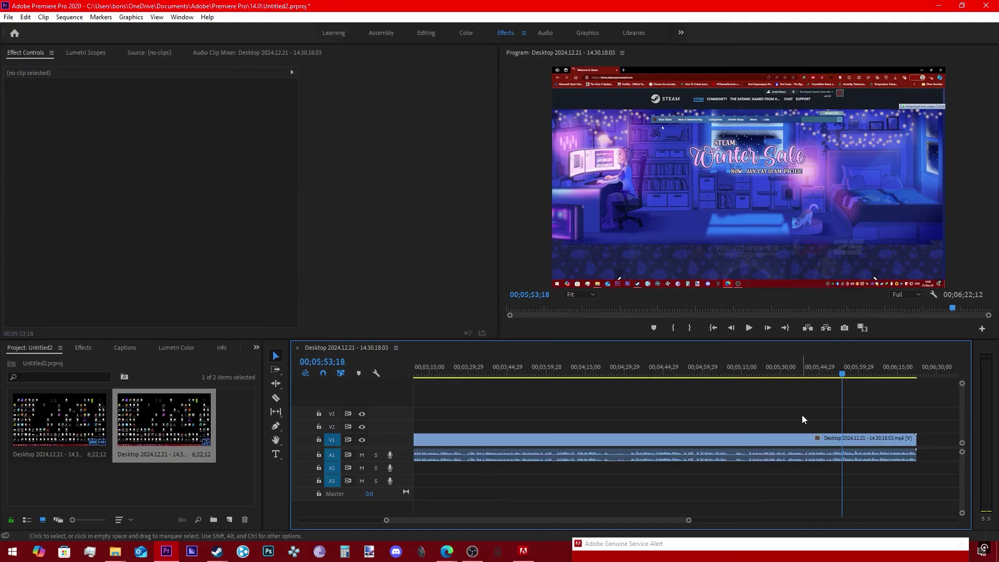